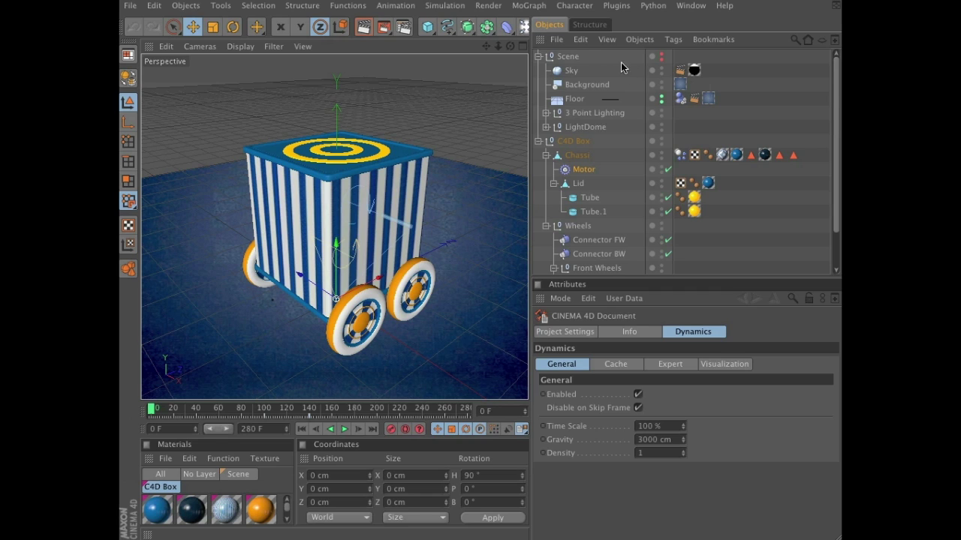
- Merge the objects from dyn_plate.c4d into the current scene
left_click(557, 41)
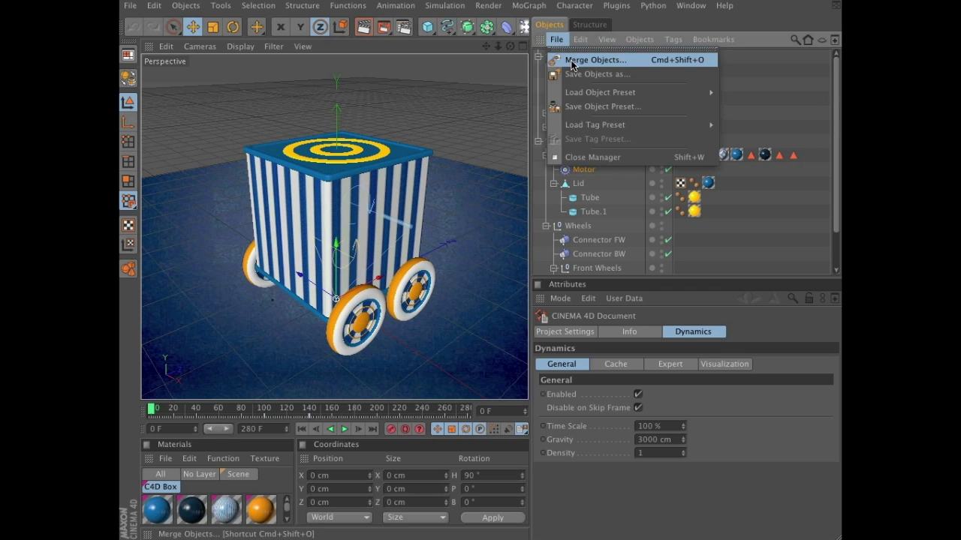
left_click(573, 63)
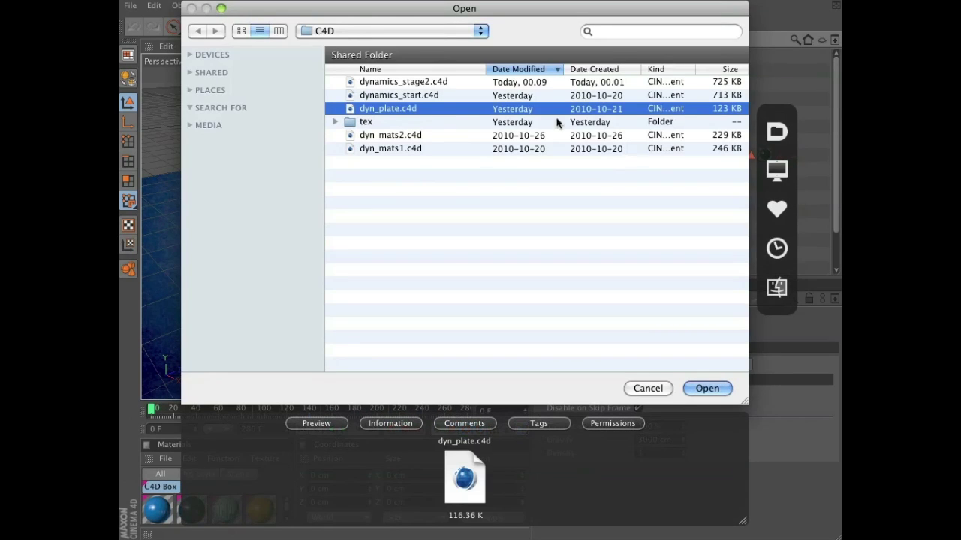
left_click(706, 388)
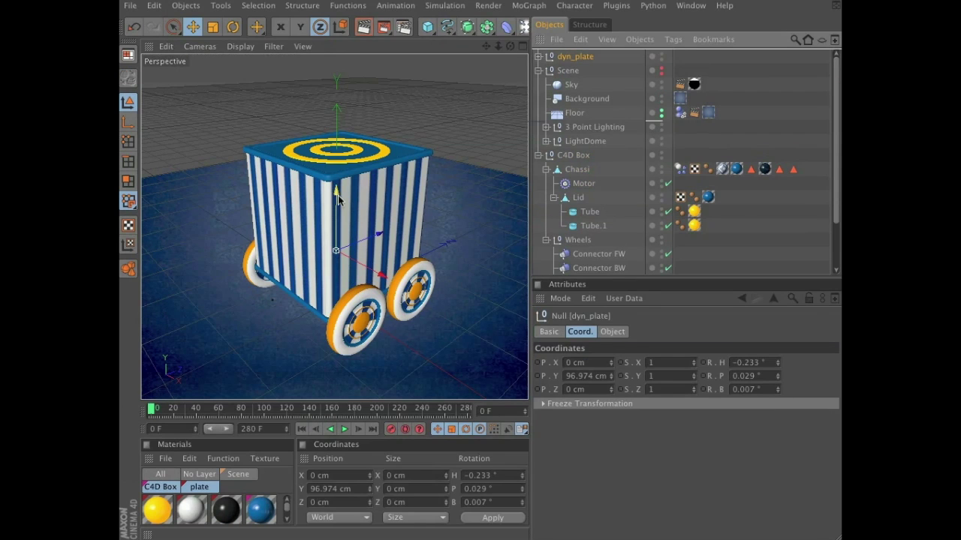
- Raise the dyn_plate above the box for a preview render of the view, and undo the move
left_click_drag(338, 198, 445, 256)
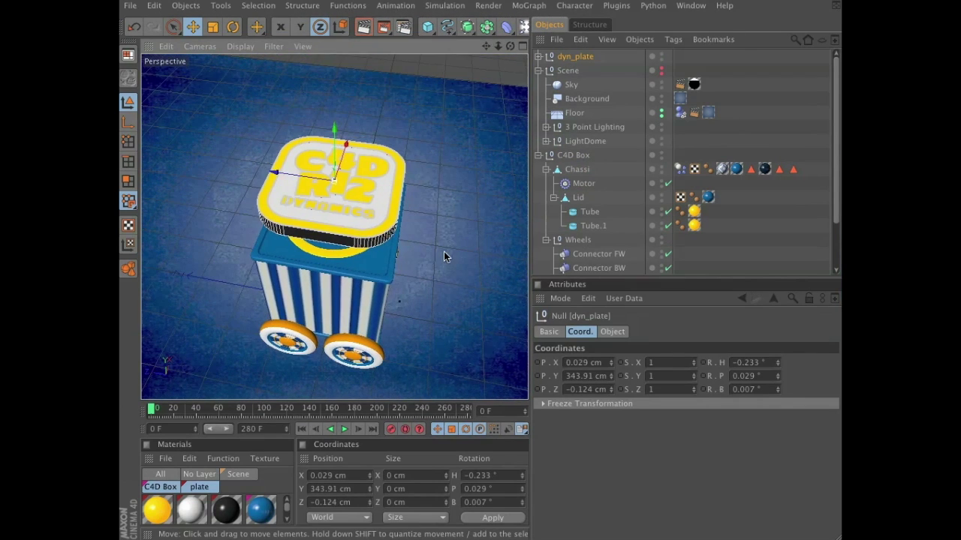
scroll(445, 256, "up", 3)
scroll(491, 232, "up", 4)
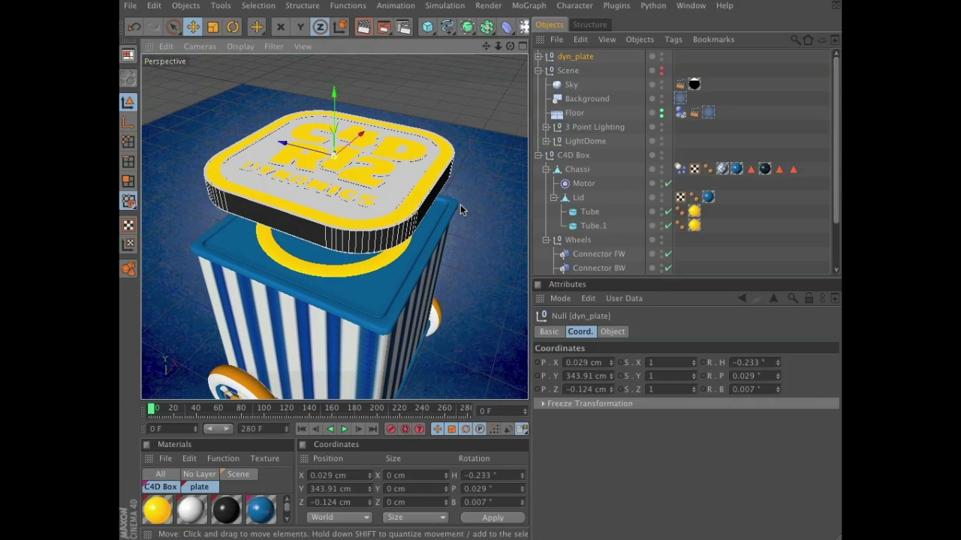
left_click_drag(466, 195, 465, 196, "alt")
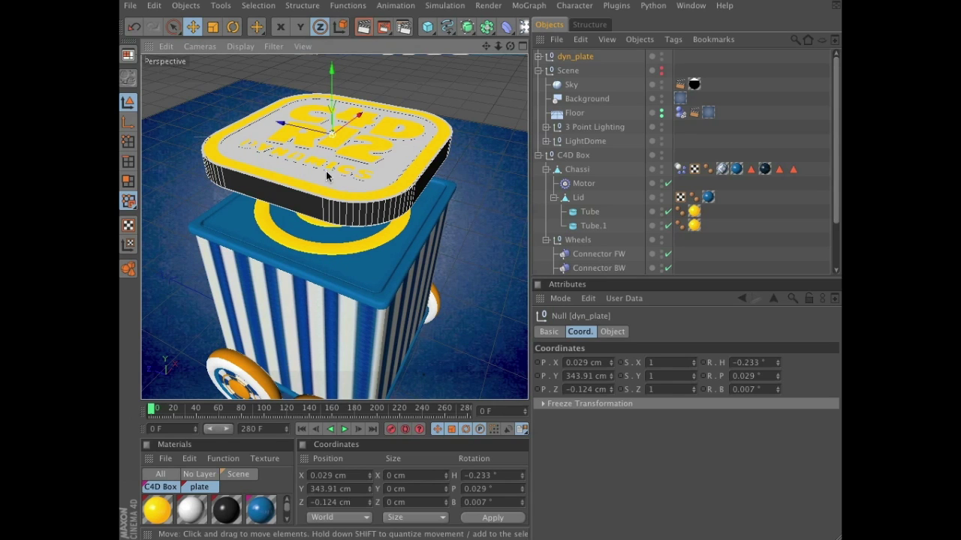
left_click_drag(470, 118, 517, 135, "alt")
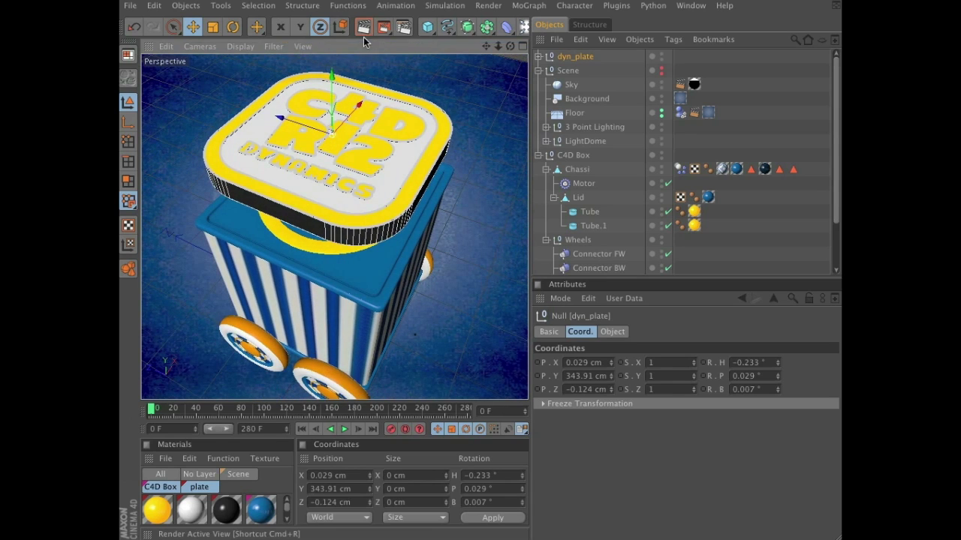
key("ctrl+r")
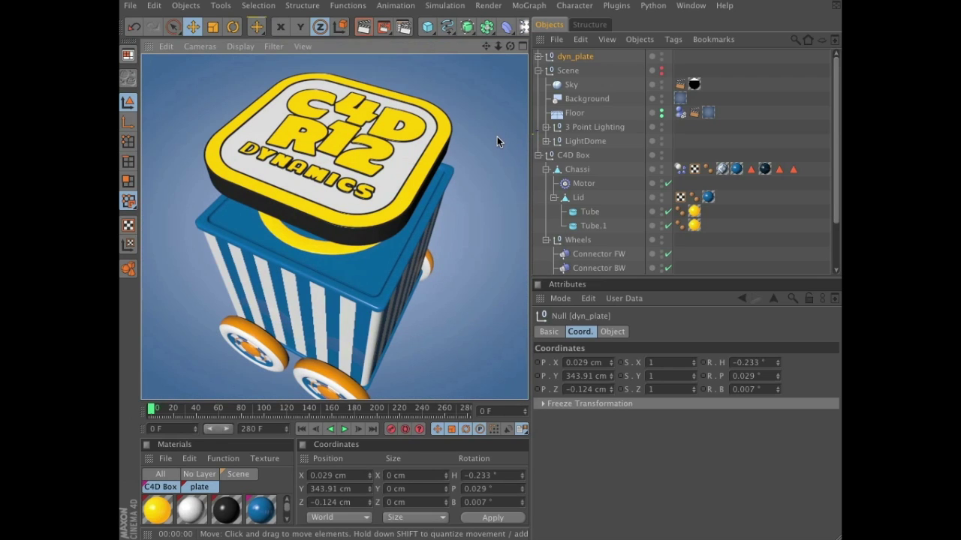
left_click(133, 29)
left_click_drag(456, 249, 490, 184, "alt")
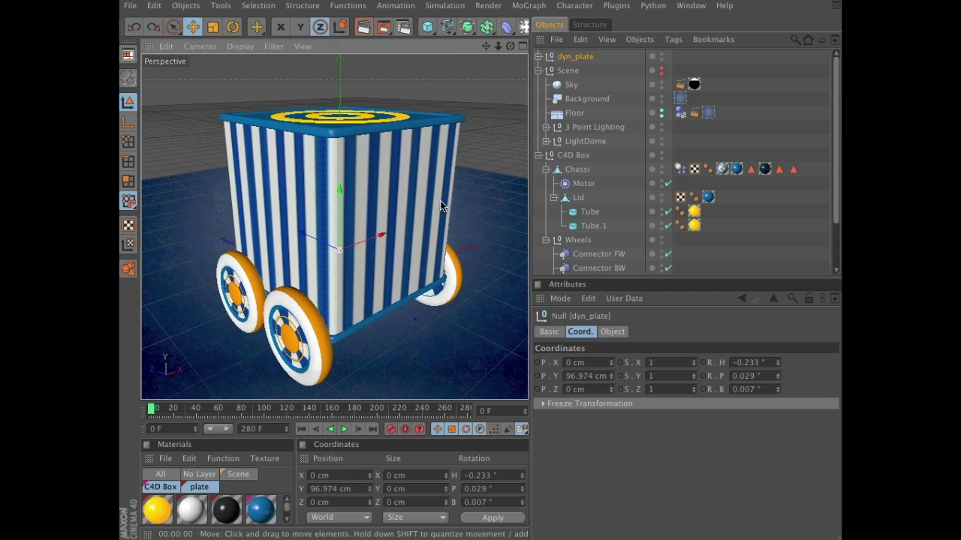
- Collapse the Scene group in the object hierarchy
left_click(576, 171)
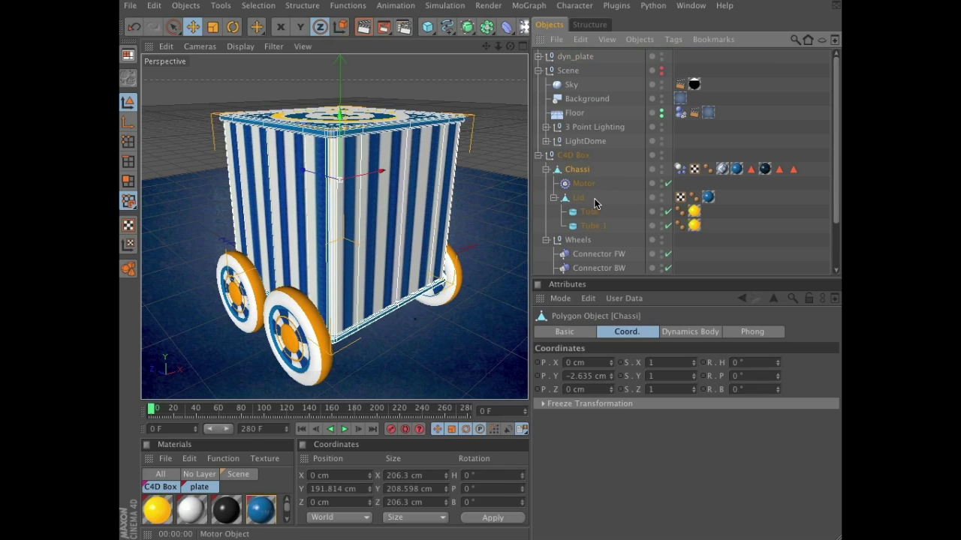
left_click(585, 58)
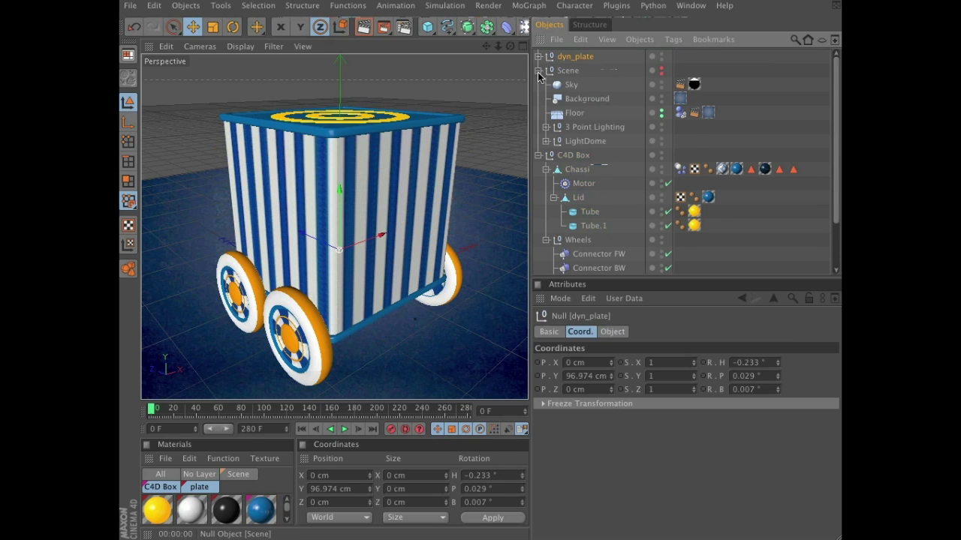
left_click(539, 71)
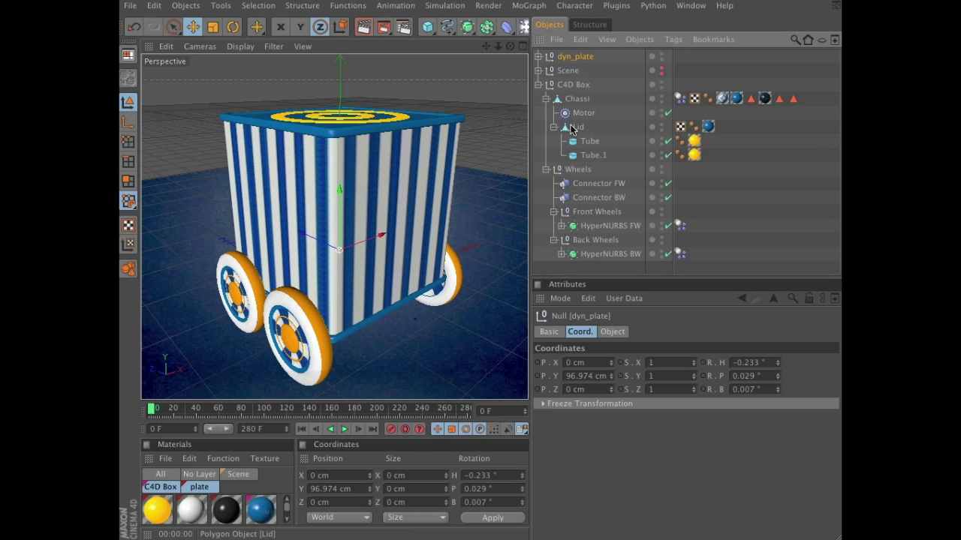
left_click_drag(469, 248, 470, 223, "alt")
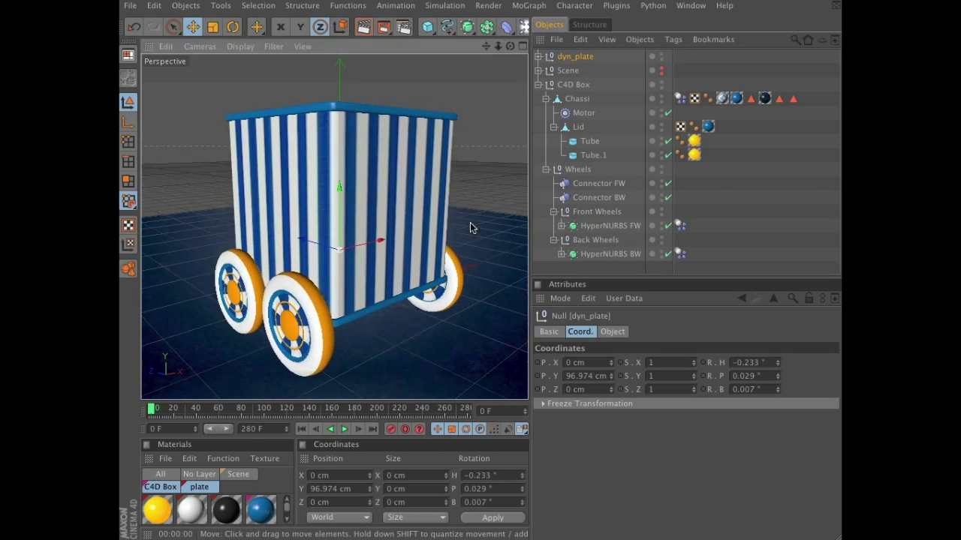
- Hide all Chassi polygons except its "bottom" polygon selection, and hide the Lid in the editor and renderer
left_click(575, 99)
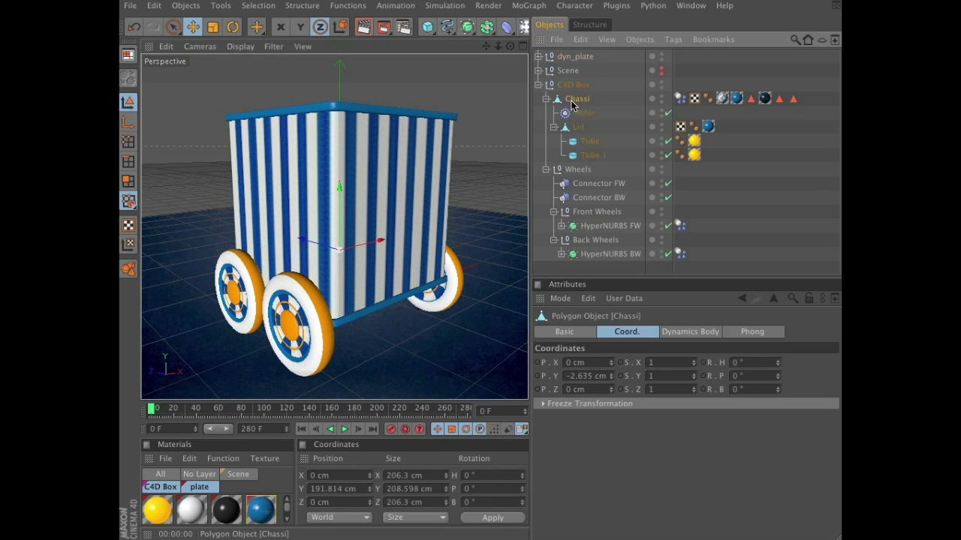
left_click(128, 181)
left_click(793, 100)
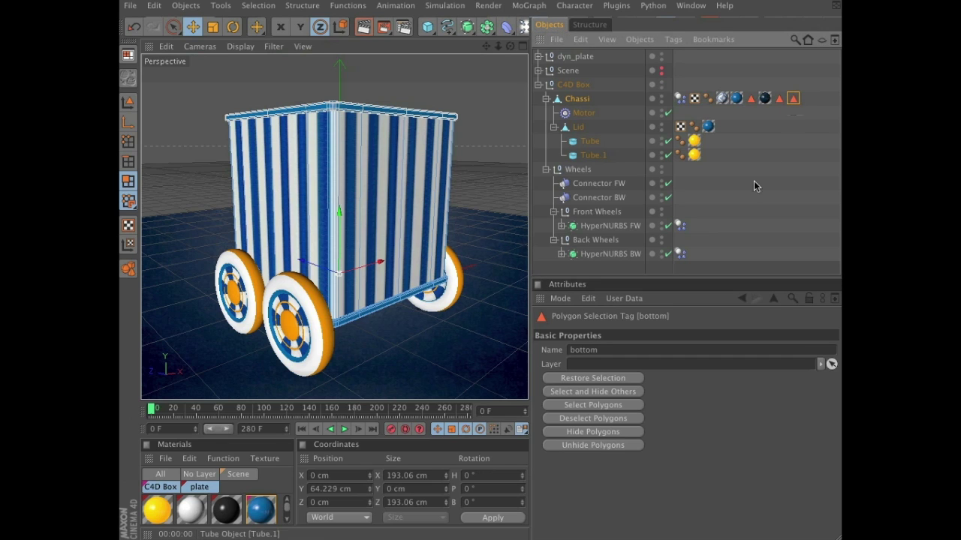
left_click(267, 6)
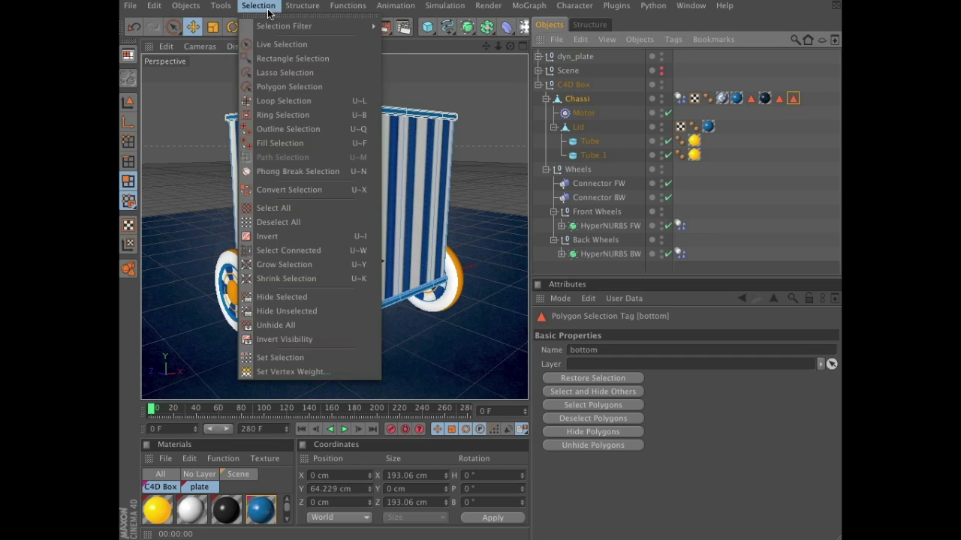
left_click(293, 315)
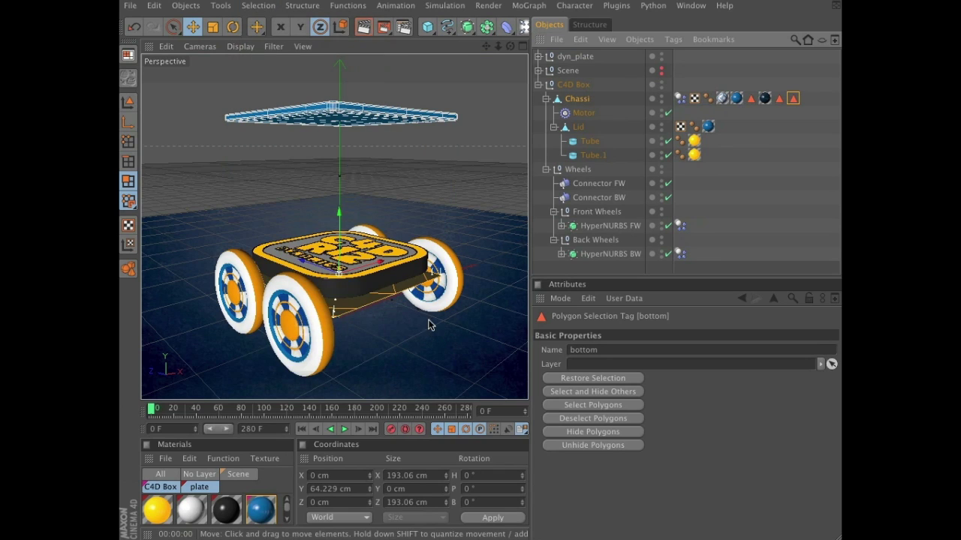
left_click(662, 124)
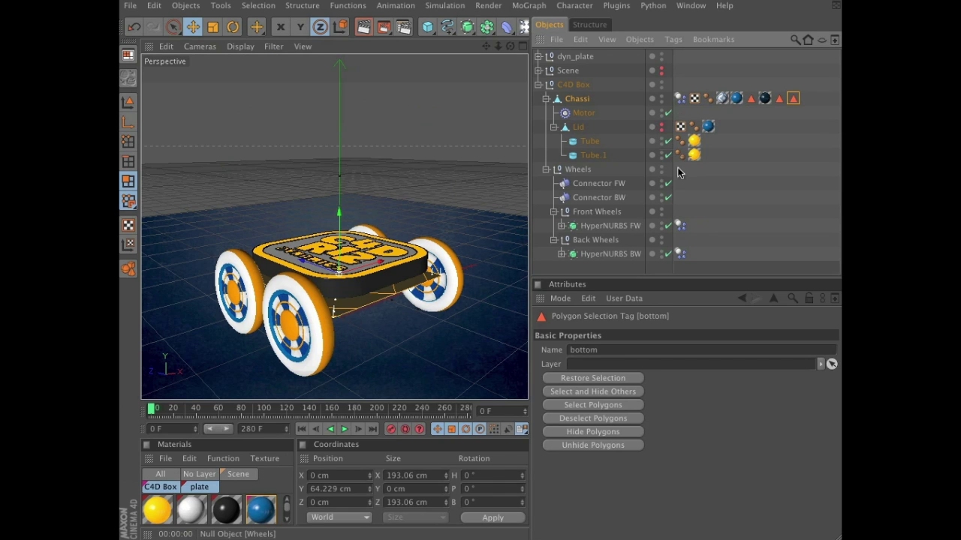
- Copy the world Y position of the Chassi's selected bottom polygons
left_click_drag(454, 186, 390, 136, "alt")
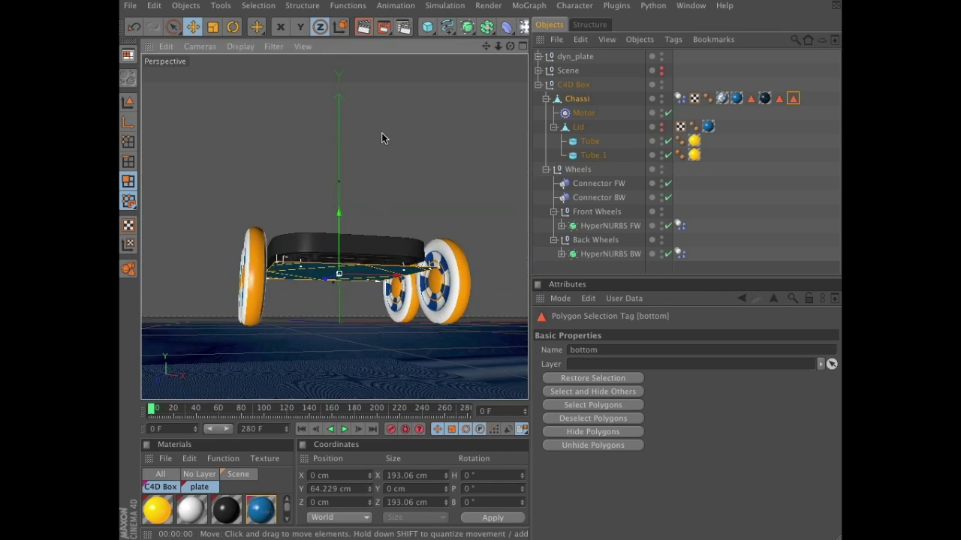
left_click(192, 27)
mouse_move(396, 197)
left_mouse_down("alt")
mouse_move(409, 240)
mouse_move(397, 214)
mouse_move(461, 217)
mouse_move(409, 186)
left_mouse_up("alt")
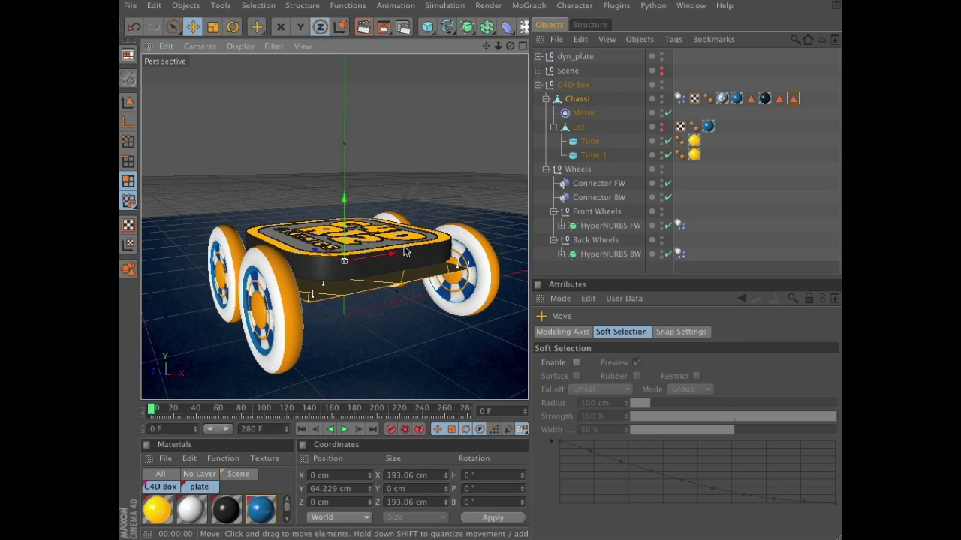
left_click_drag(426, 364, 414, 404, "alt")
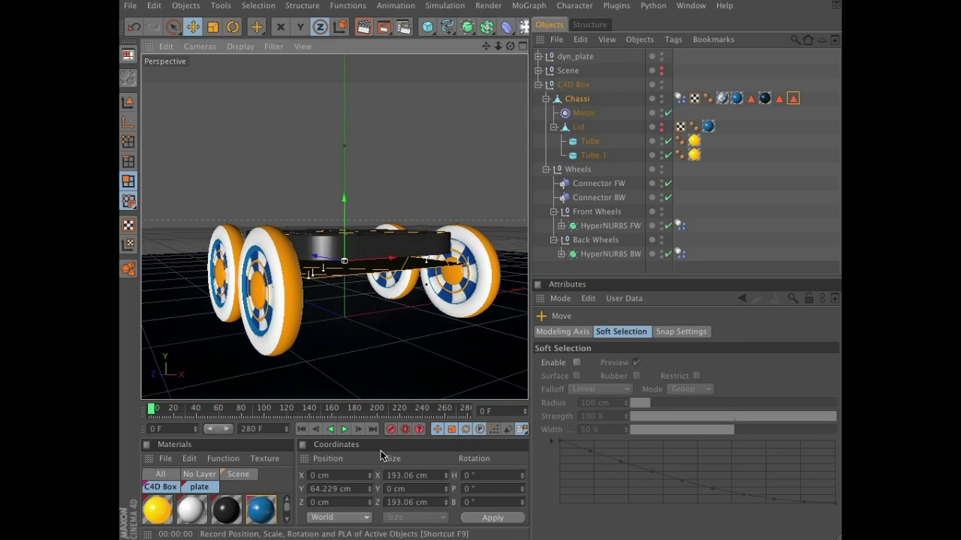
double_click(353, 489)
key("super+c")
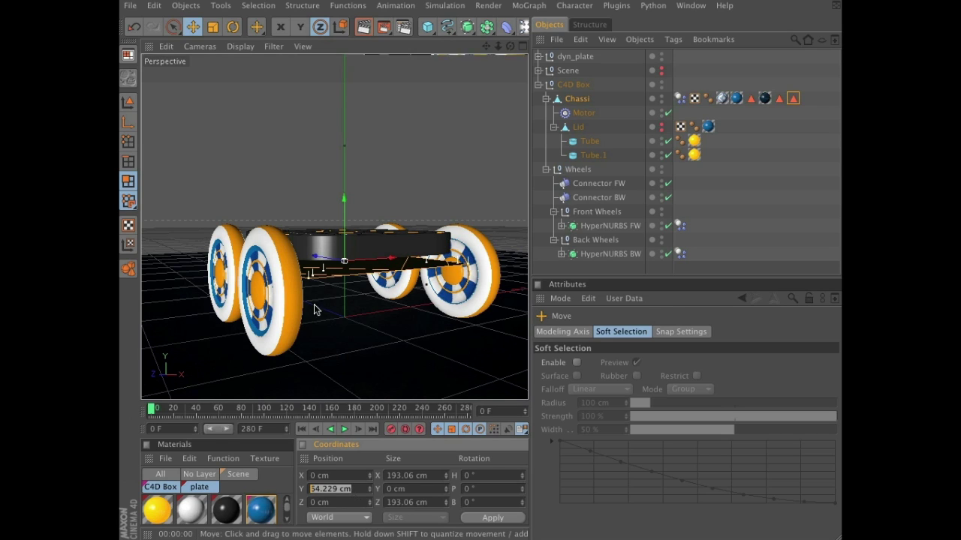
- Add a null object and rename it with the copied Y position, 64.229 cm
left_click(154, 6)
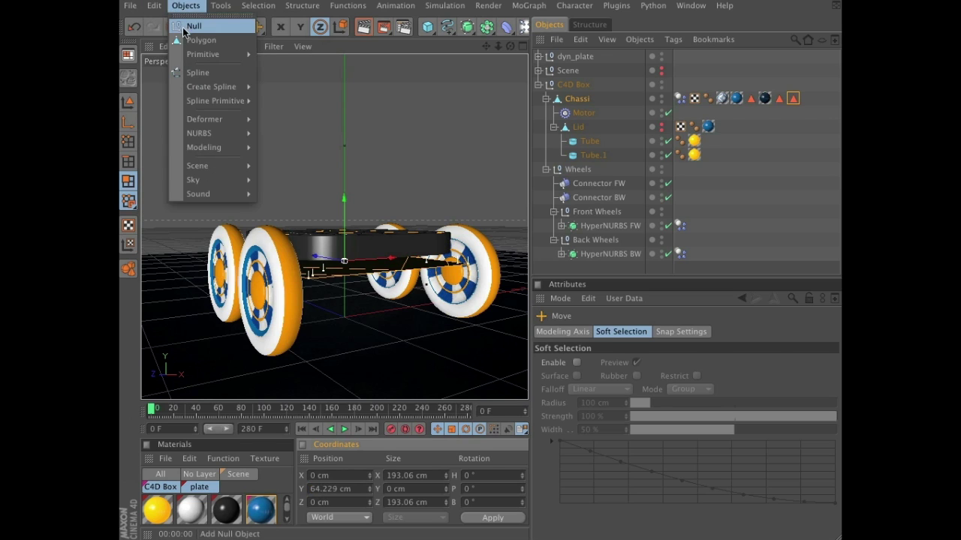
left_click(194, 25)
double_click(565, 58)
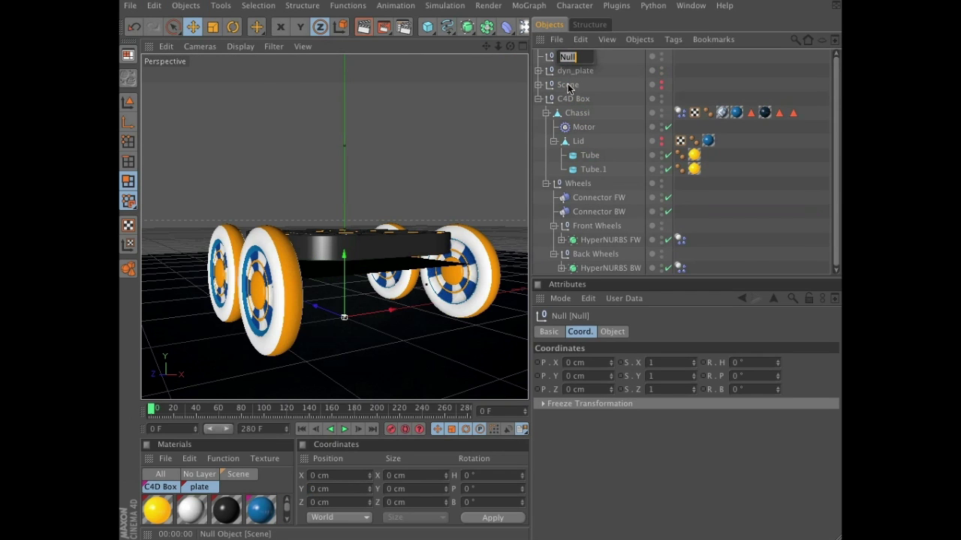
key("super+v")
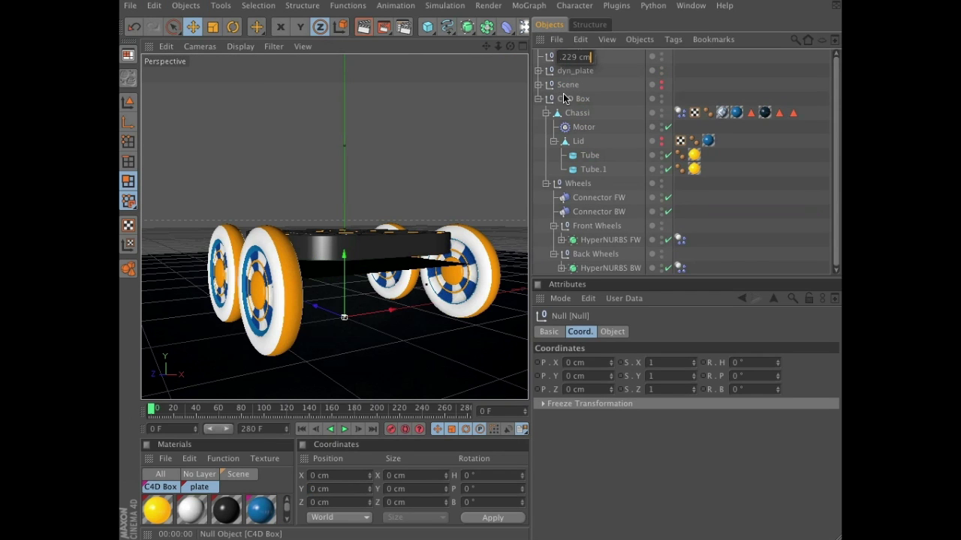
key("Return")
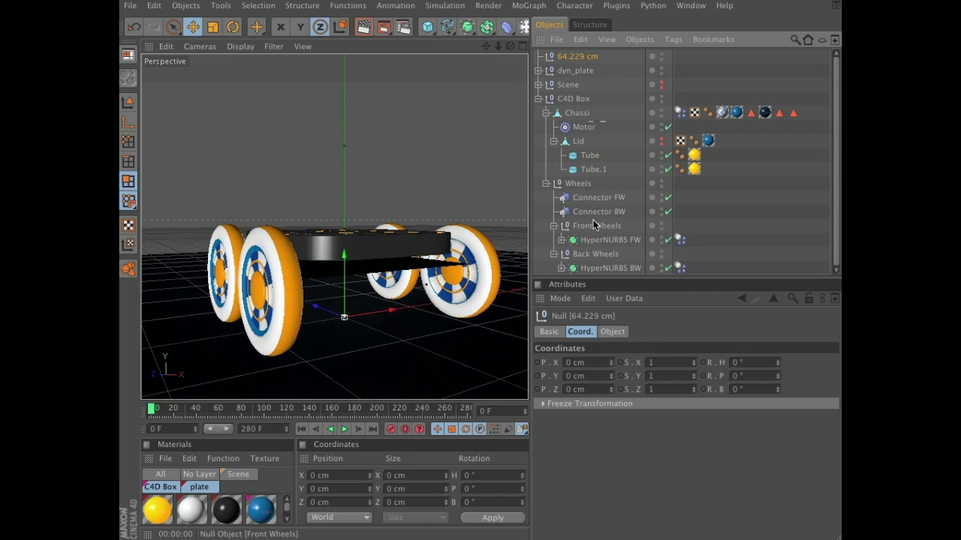
- Raise the Chassi's bottom polygons above the plate to a Y position of about 101 cm
left_click(577, 113)
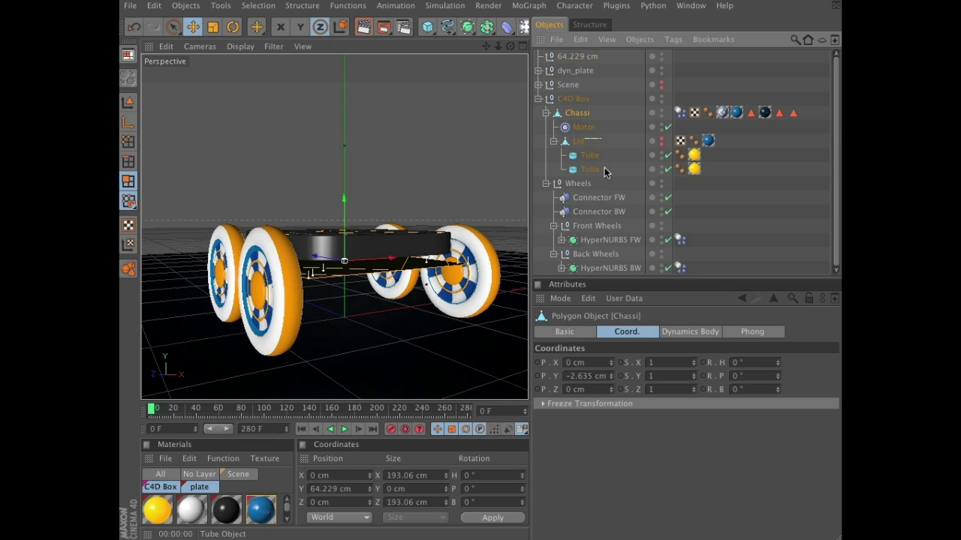
left_click(357, 526)
left_click(356, 538)
left_click(365, 519)
left_click(339, 534)
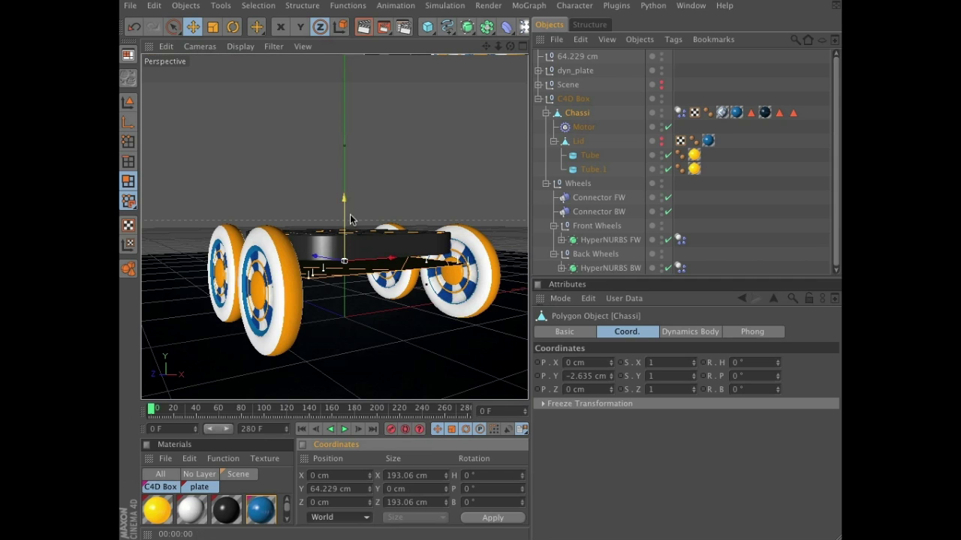
left_click_drag(388, 220, 442, 193, "alt")
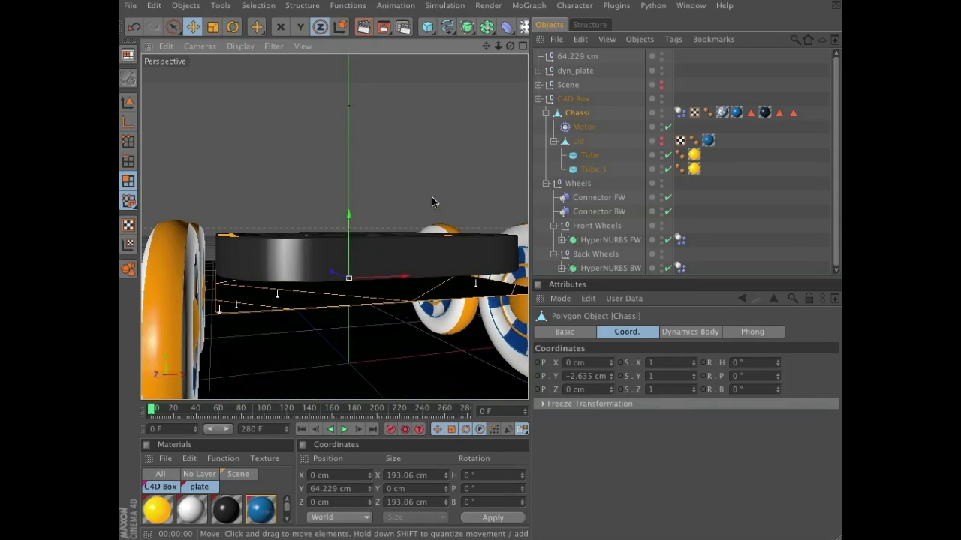
left_click_drag(348, 215, 350, 199)
left_click_drag(417, 197, 427, 217, "alt")
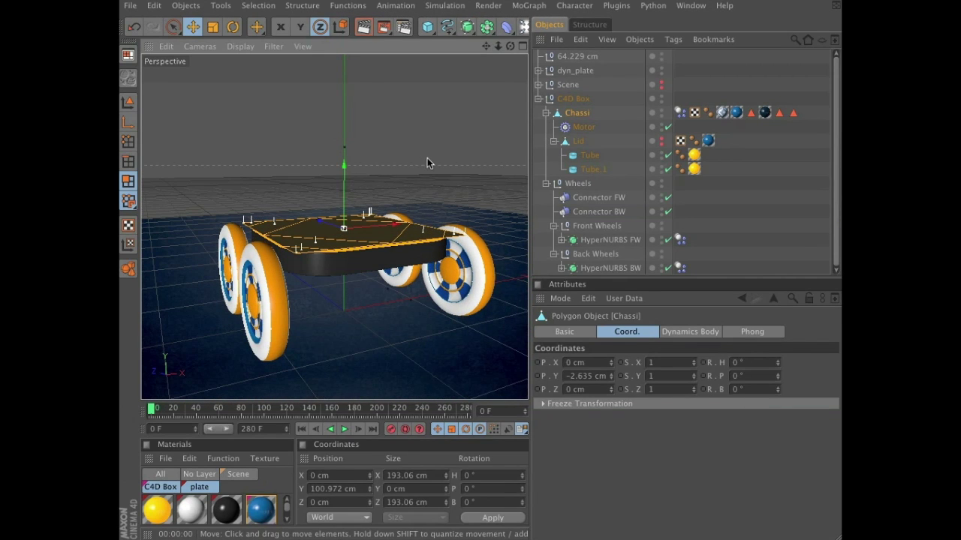
- Add a sphere primitive and set its radius to 18 cm
left_click(198, 7)
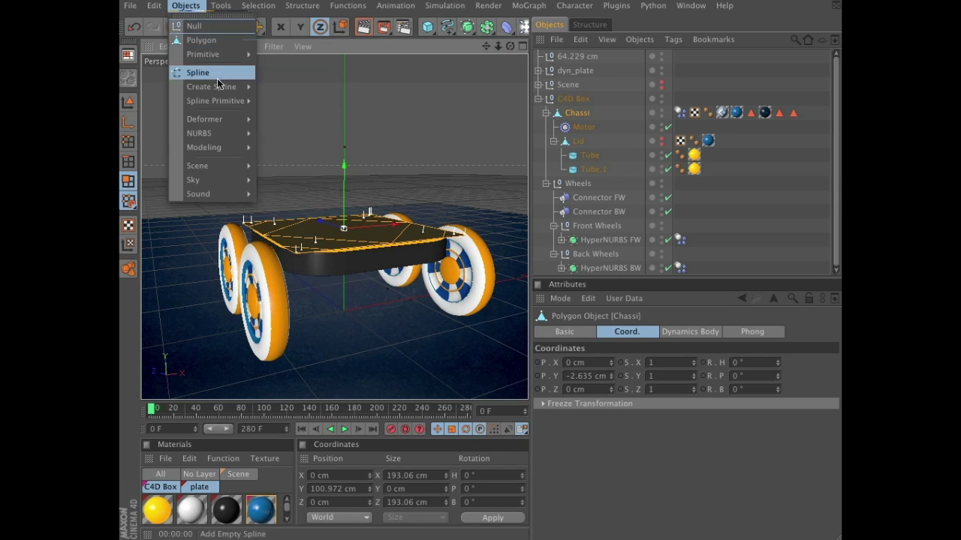
mouse_move(225, 54)
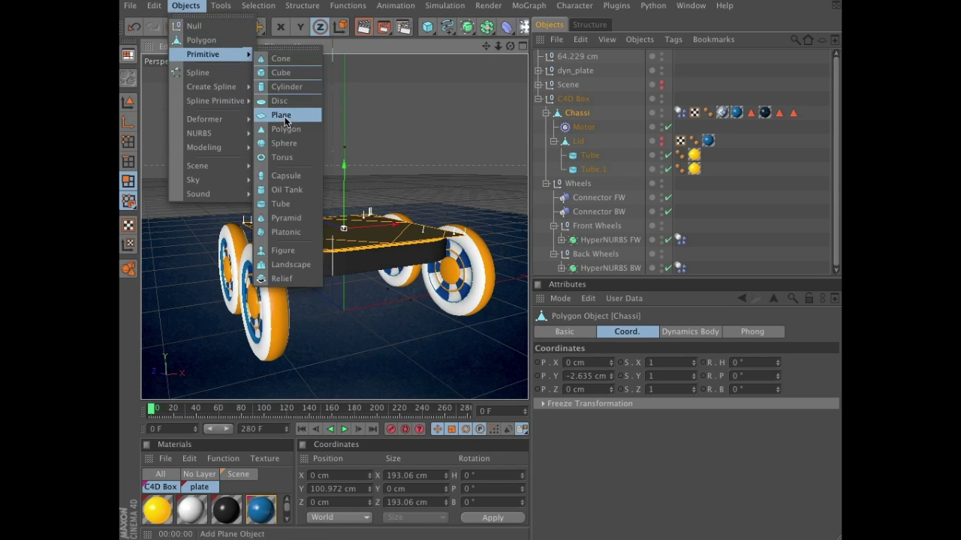
left_click(282, 144)
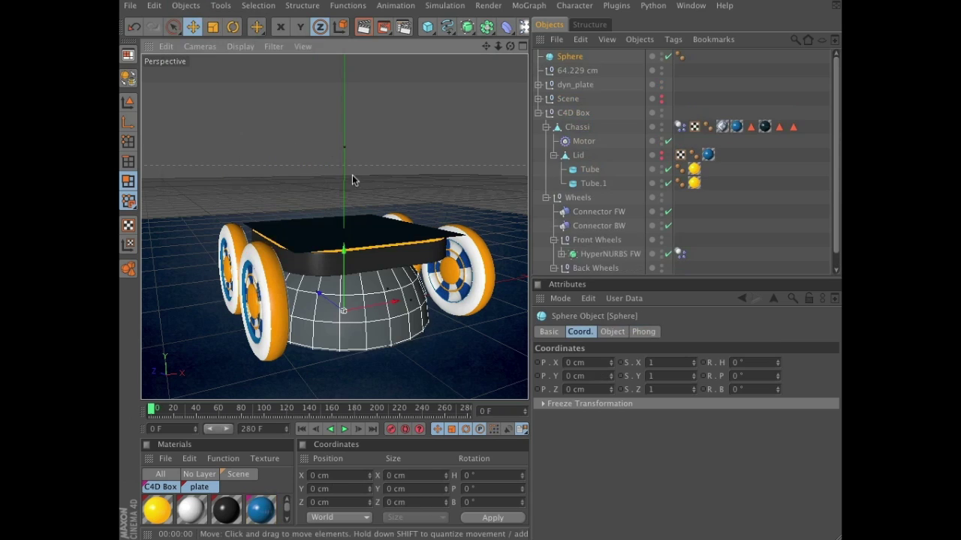
left_click(613, 332)
left_click(617, 363)
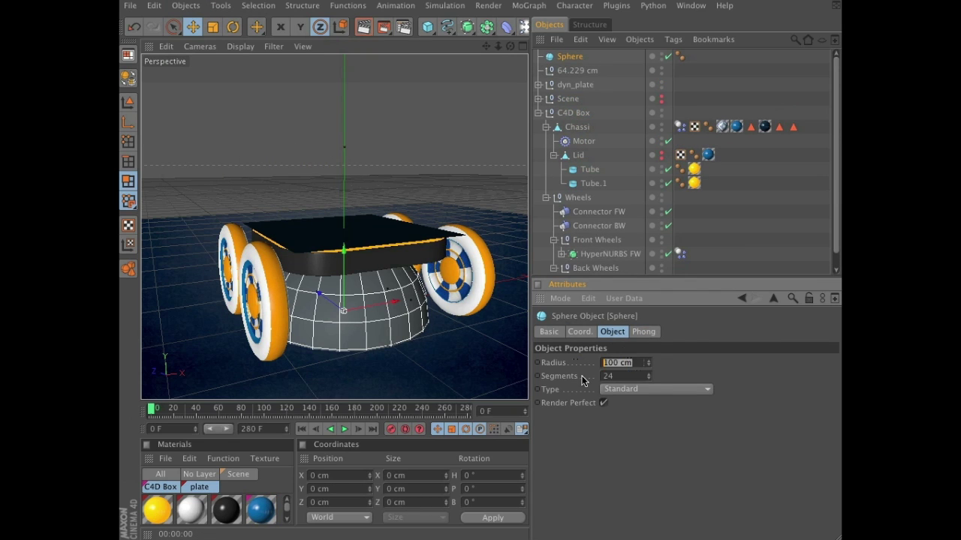
type("18")
key("Return")
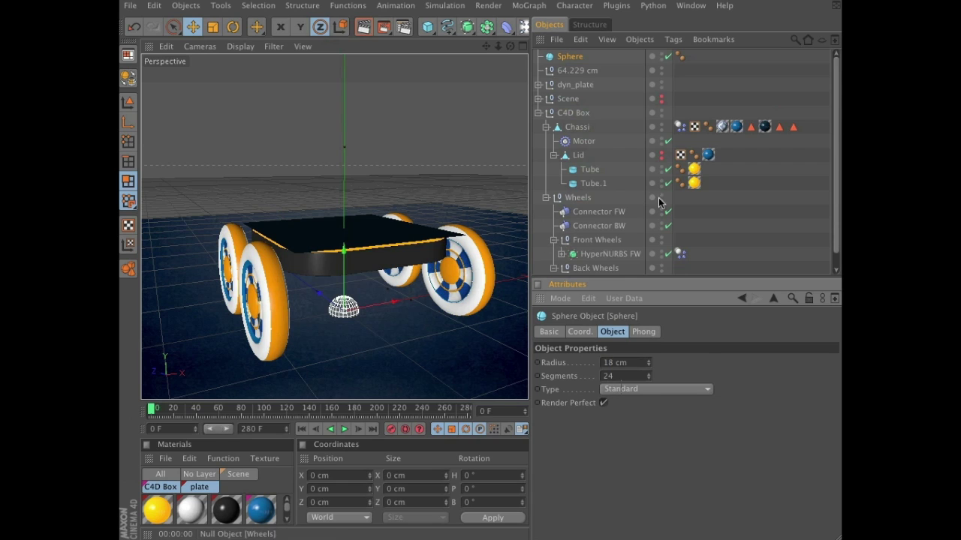
- Add a MoGraph Cloner, nest the sphere inside it and set the cloner's mode to Grid Array
left_click(523, 9)
left_click(539, 109)
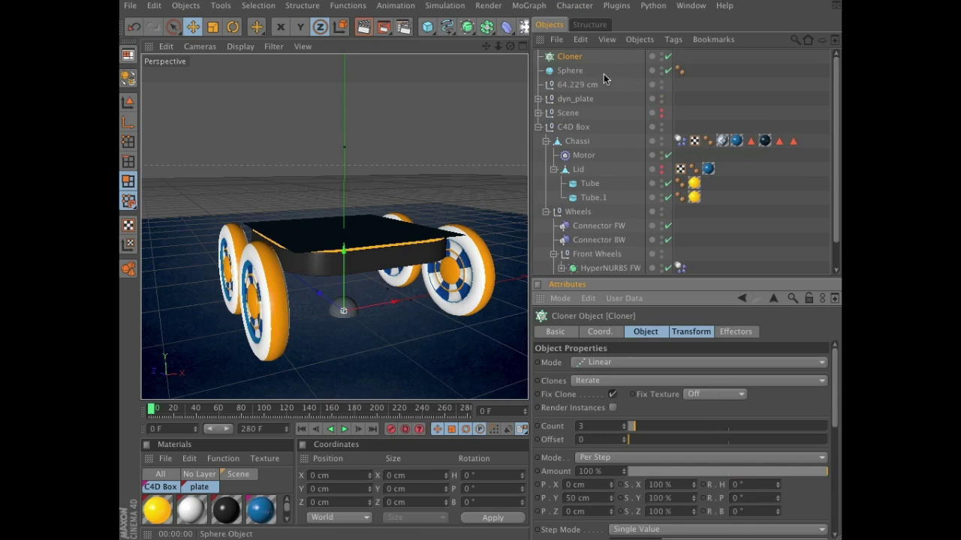
mouse_move(572, 71)
left_mouse_down()
mouse_move(584, 73)
mouse_move(572, 66)
left_mouse_up()
left_click(569, 57)
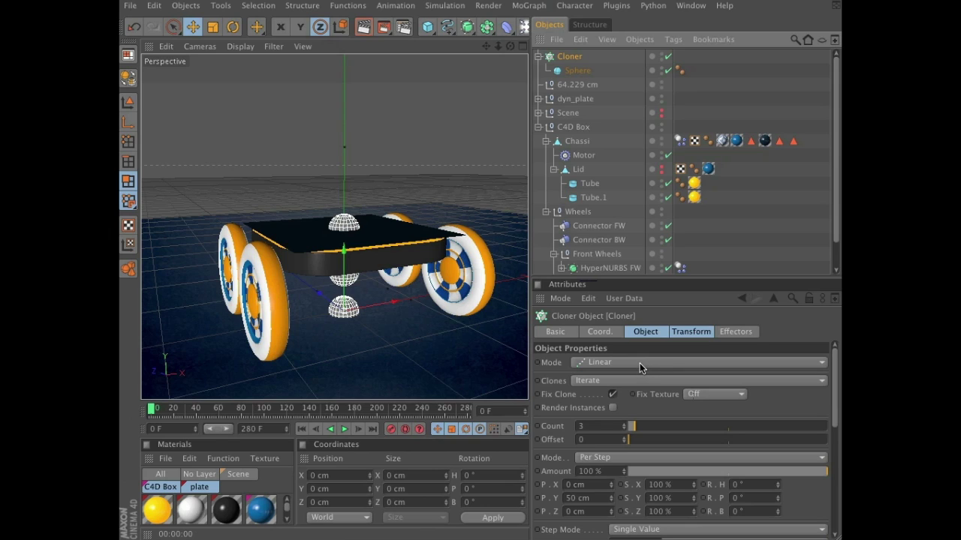
left_click(640, 363)
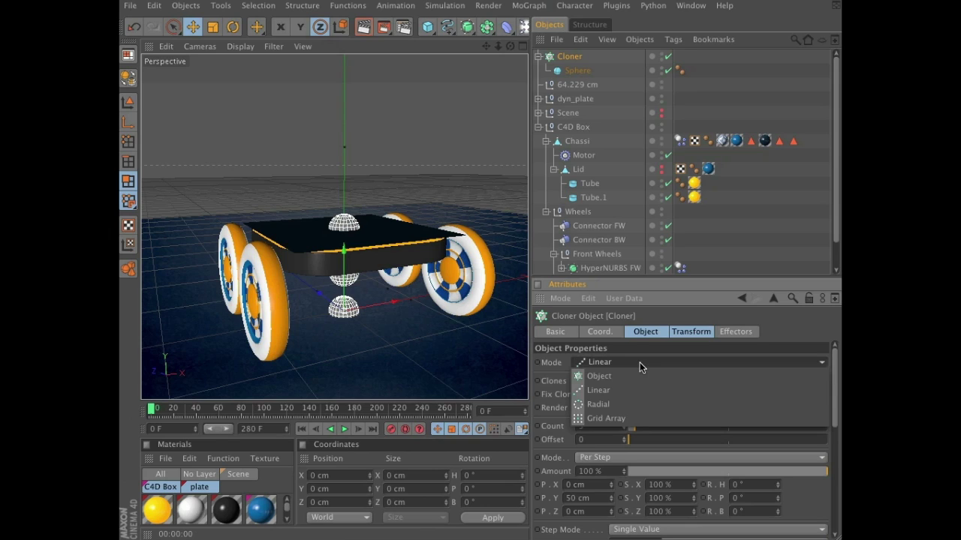
left_click(629, 419)
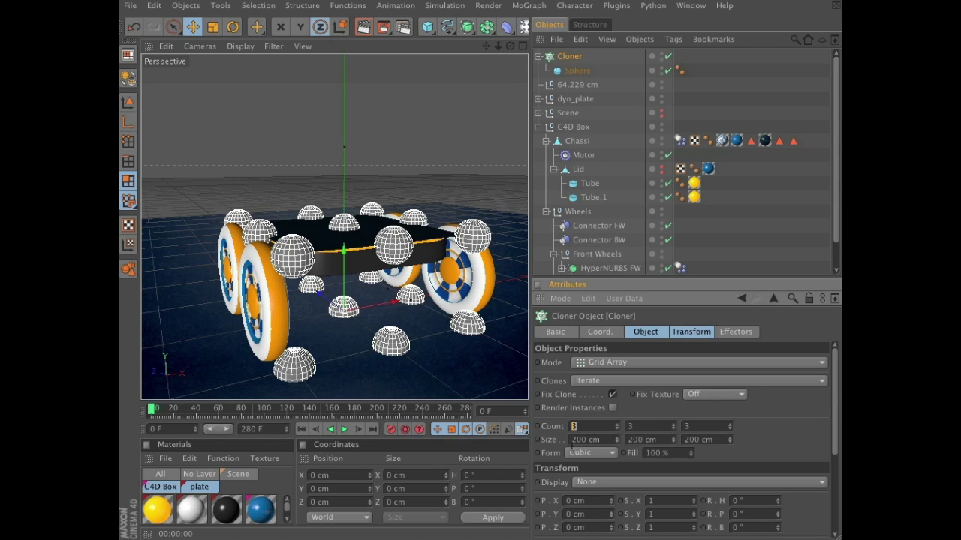
- Set the cloner's grid count to 4, 7 and 4
key("Tab")
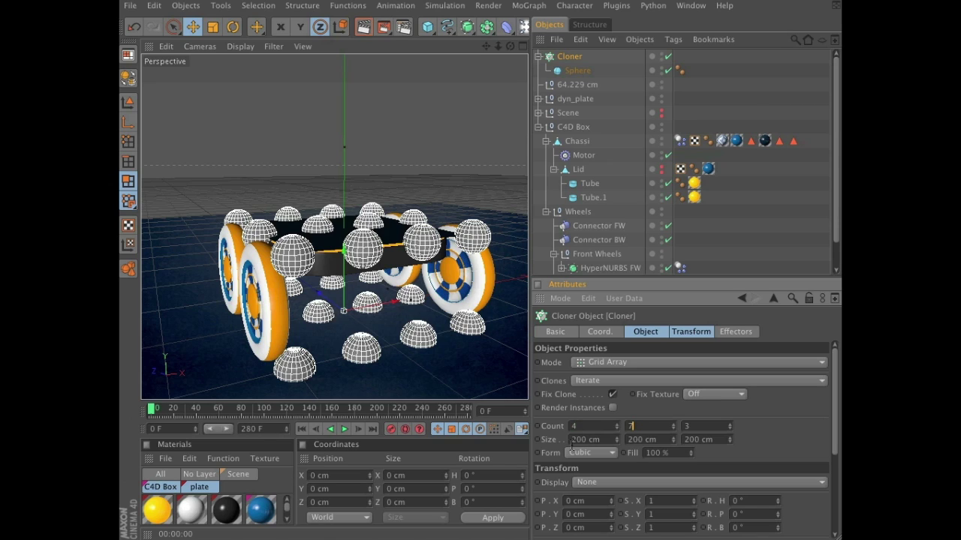
type("7")
key("Tab")
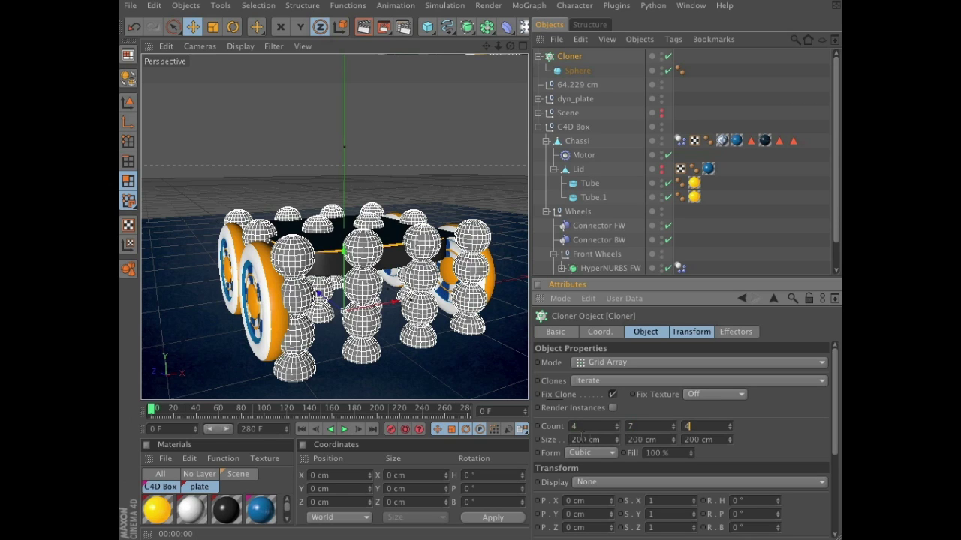
key("Tab")
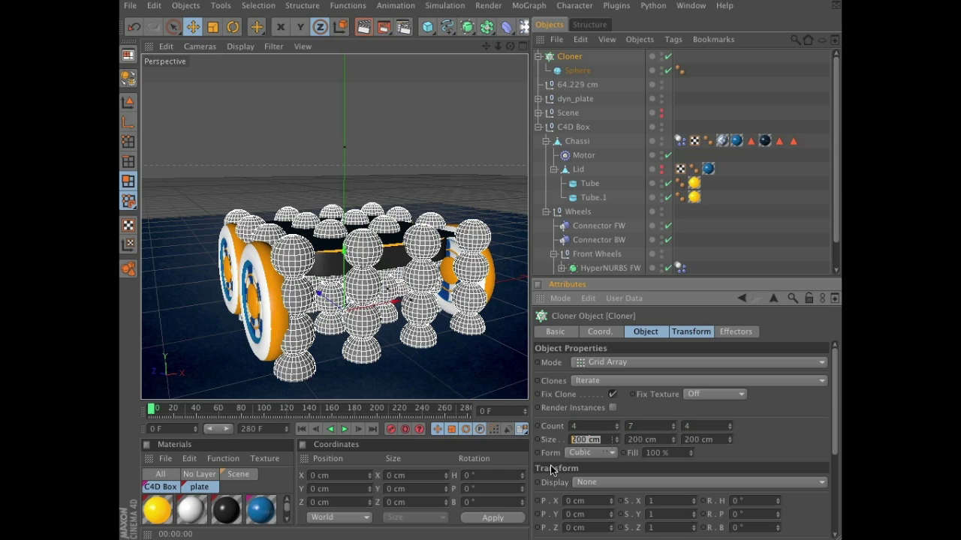
- Set the cloner's grid size to 133 cm, 626 cm and 133 cm
type("13")
key("Tab")
type("626")
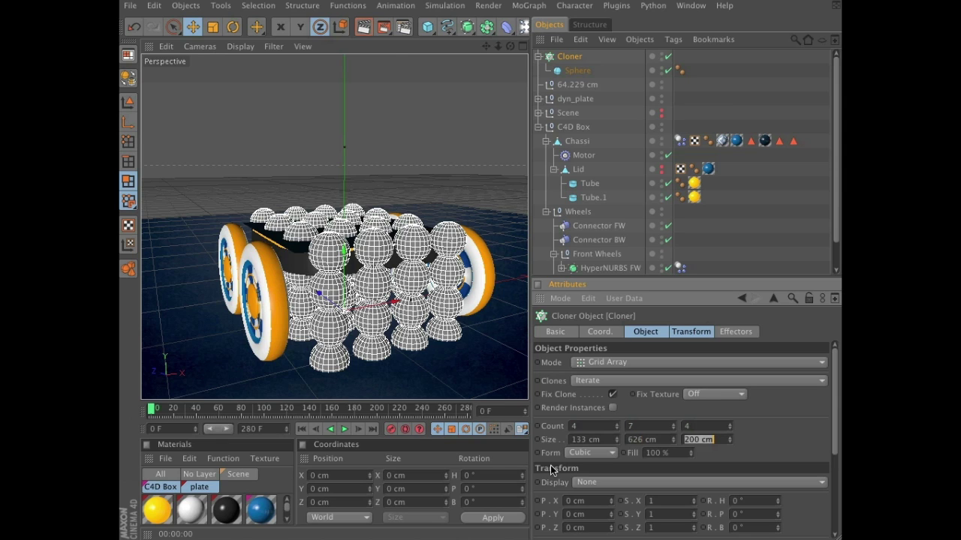
key("Tab")
type("1")
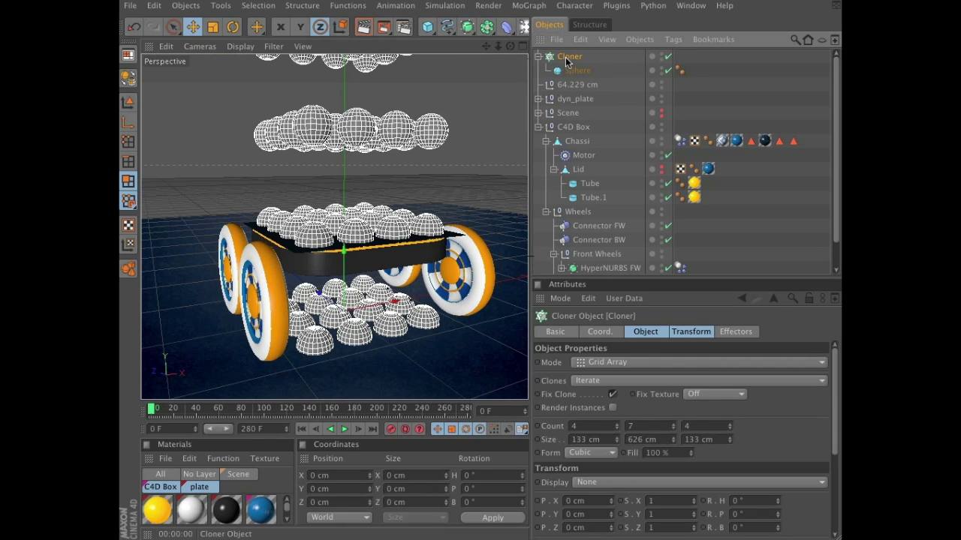
- Add a Random effector to the cloner with its position variation disabled and Color Mode set to On
left_click(538, 9)
mouse_move(539, 28)
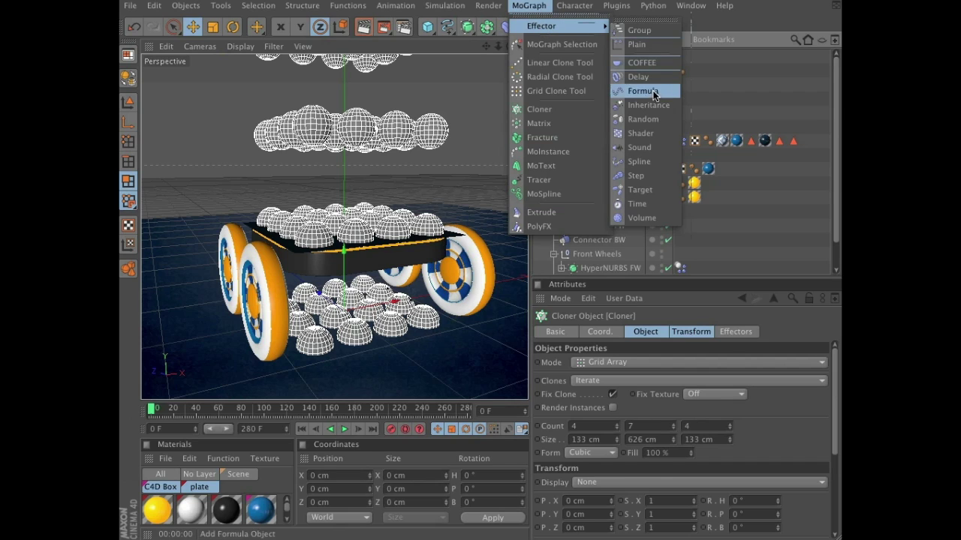
left_click(650, 118)
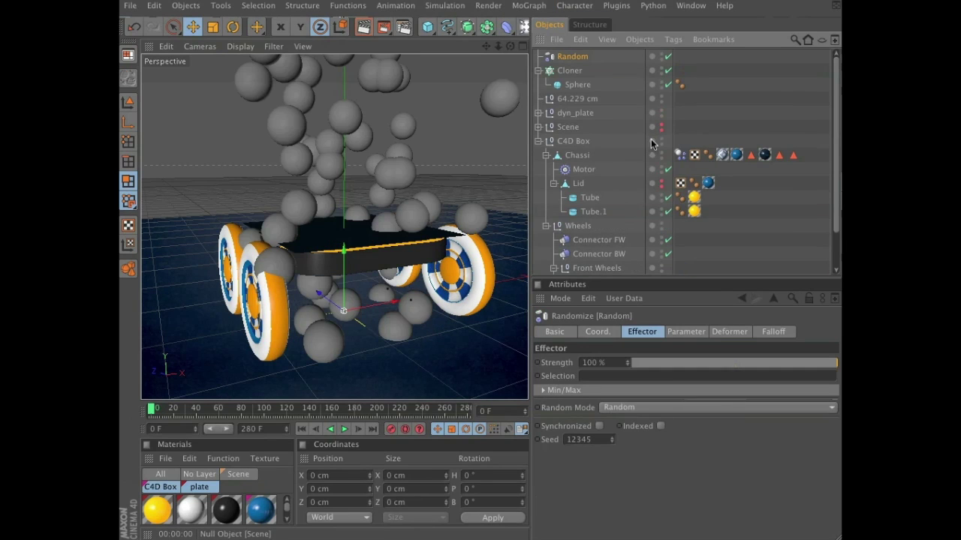
left_click(675, 335)
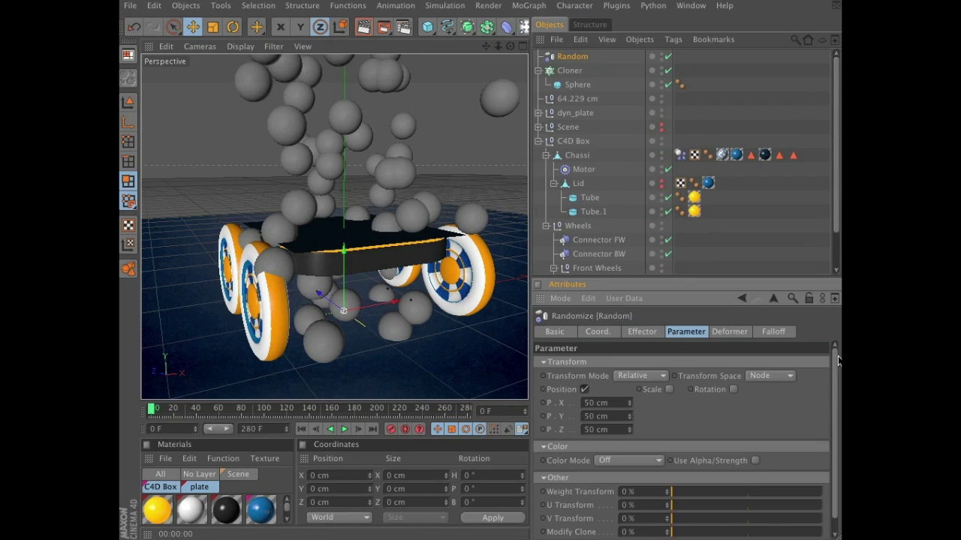
left_click(585, 390)
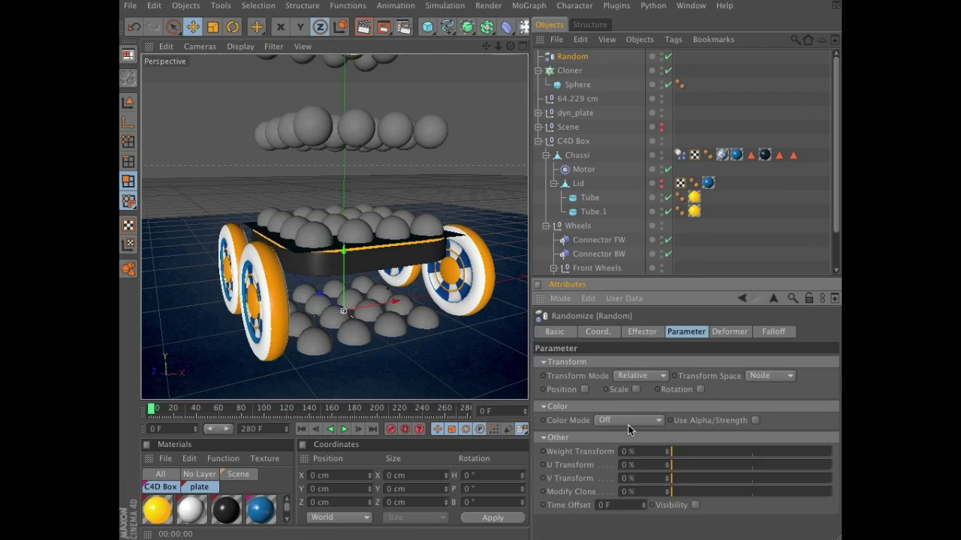
left_click(614, 425)
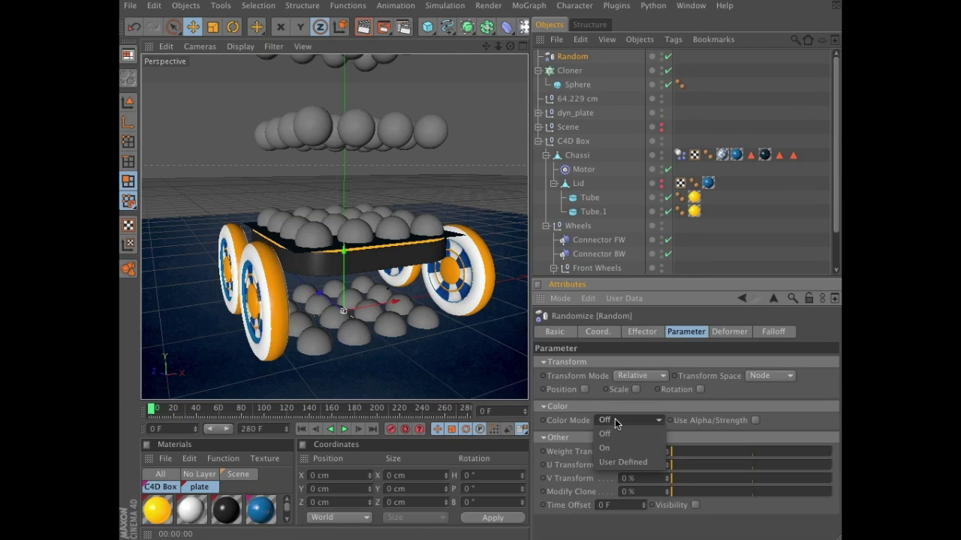
left_click(616, 449)
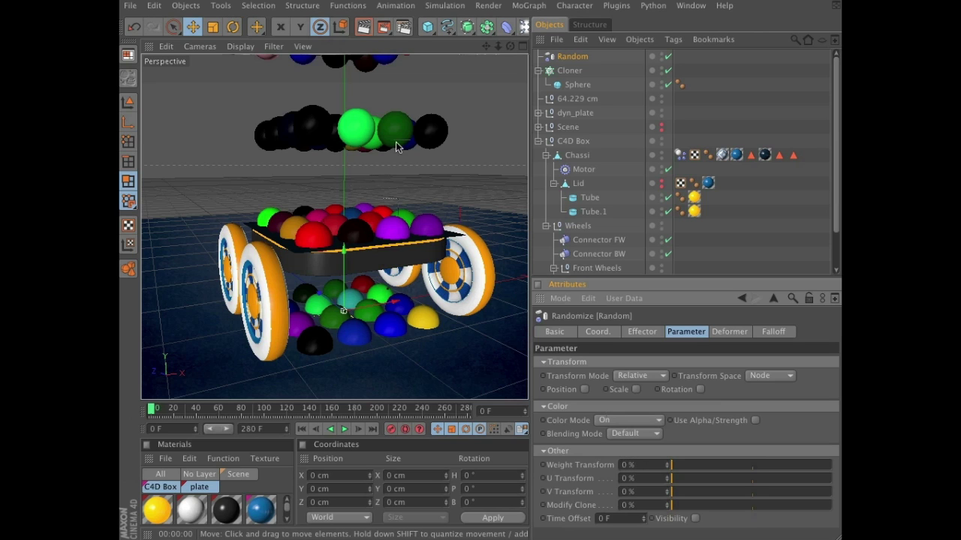
- Raise the cloner along Y only, so that its spheres clear the chassis bottom, to a Y position of about 442 cm
left_click_drag(492, 143, 393, 112, "alt")
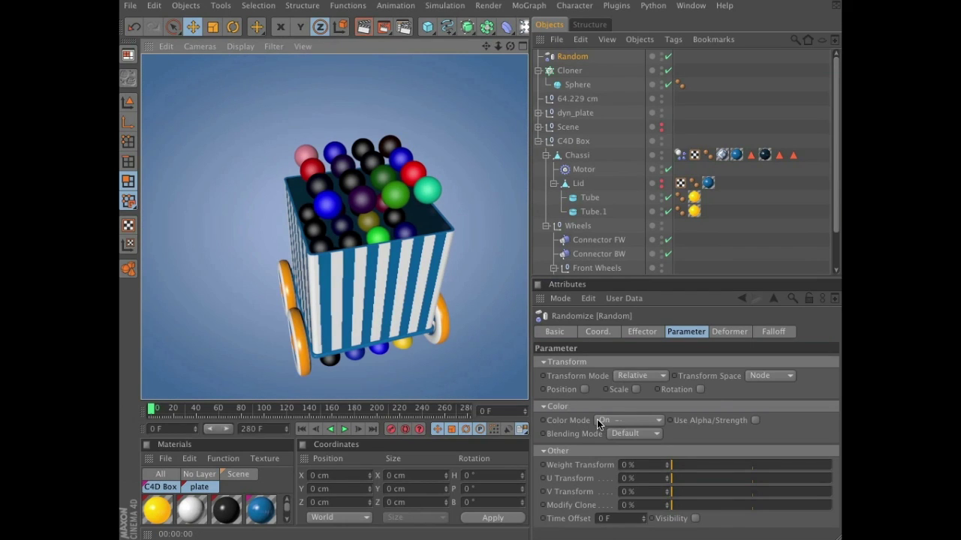
left_click(571, 70)
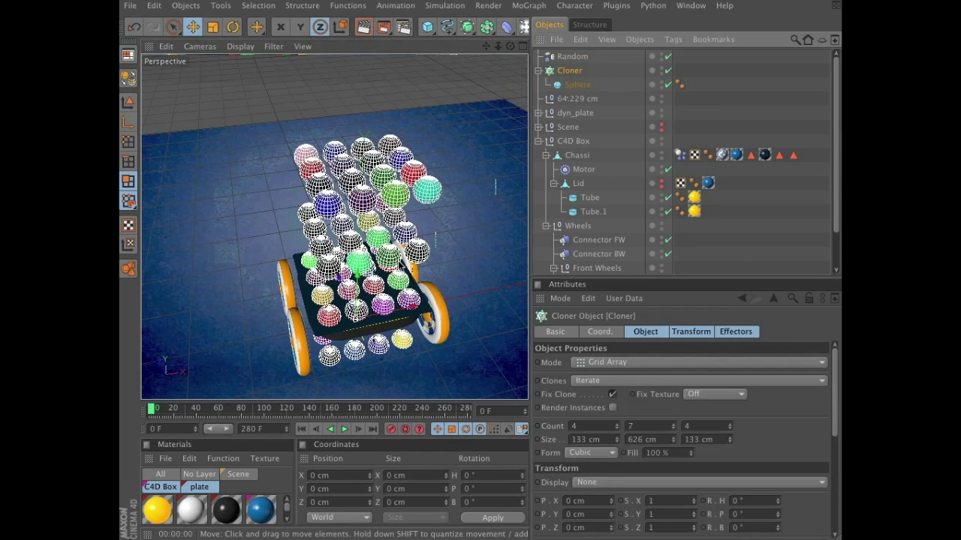
left_click_drag(375, 266, 366, 260, "alt")
left_click_drag(354, 293, 347, 188)
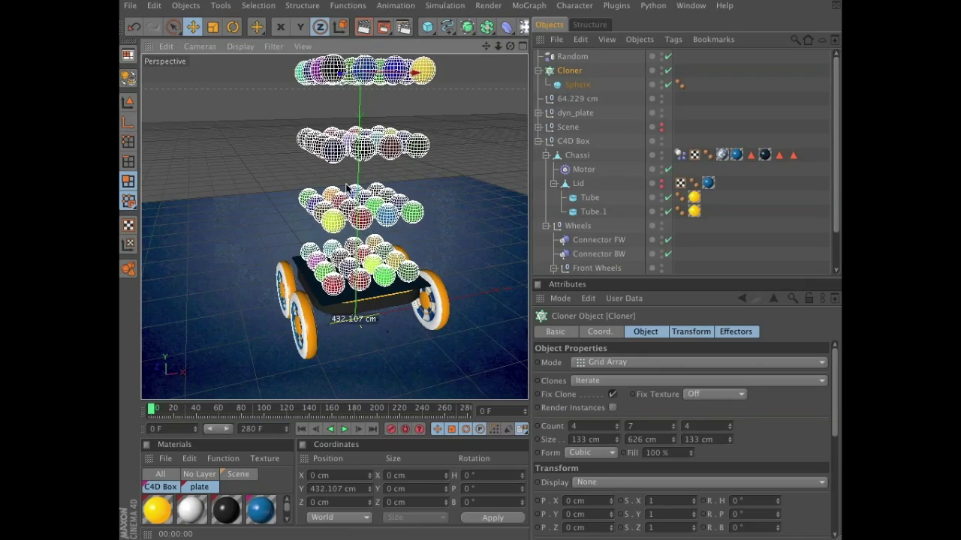
left_click_drag(437, 223, 379, 225, "alt")
right_click_drag(379, 225, 403, 210, "alt")
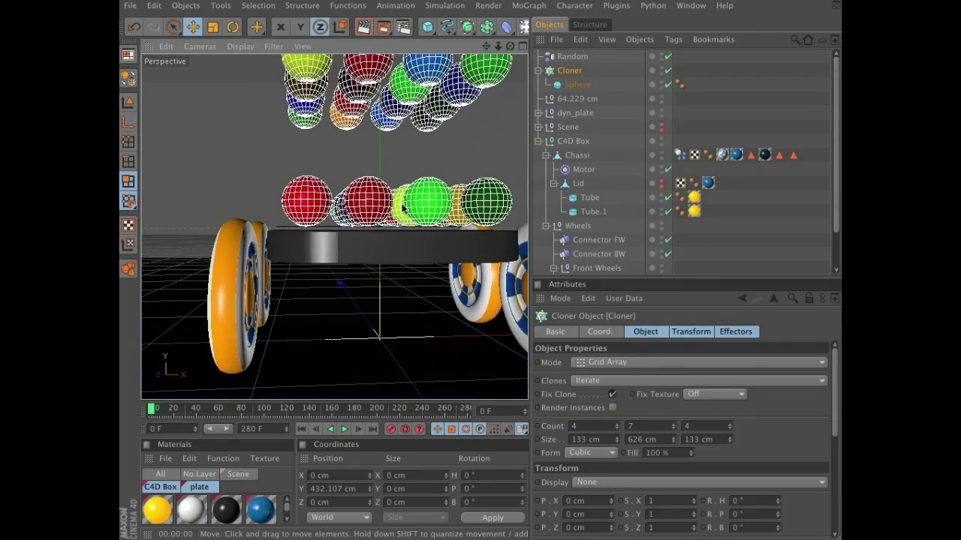
left_click_drag(324, 78, 307, 59, "alt")
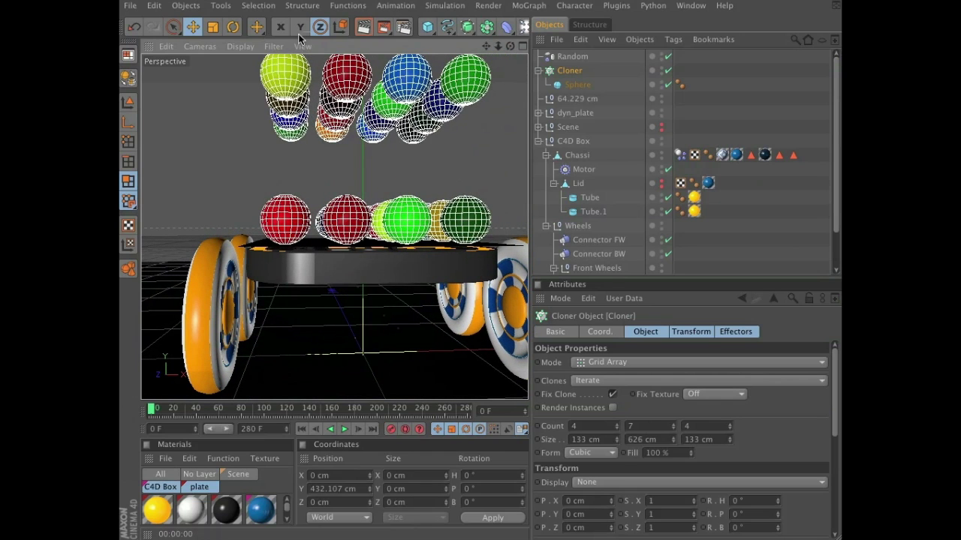
left_click(301, 27)
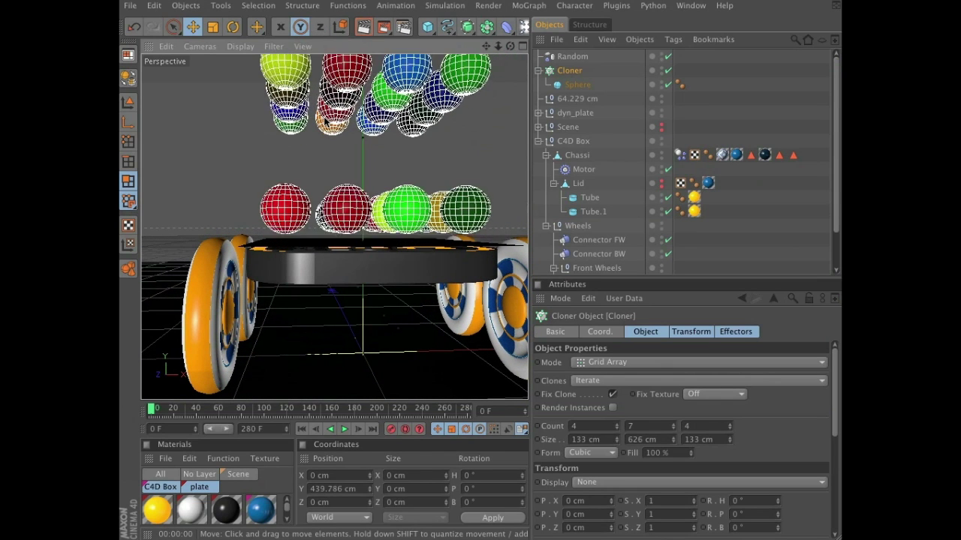
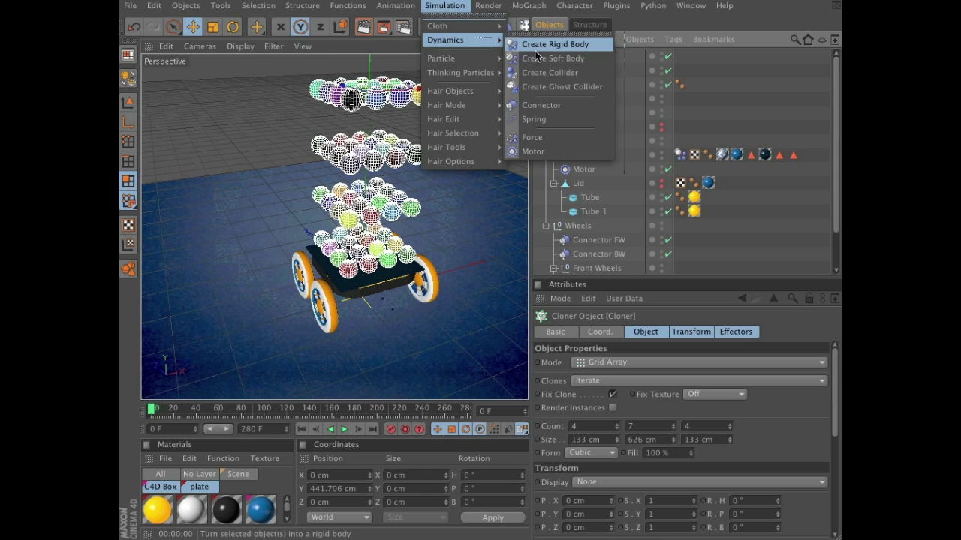
- Turn the cloner into a rigid body, play the simulation twice to test it and return to the first frame
left_click(540, 45)
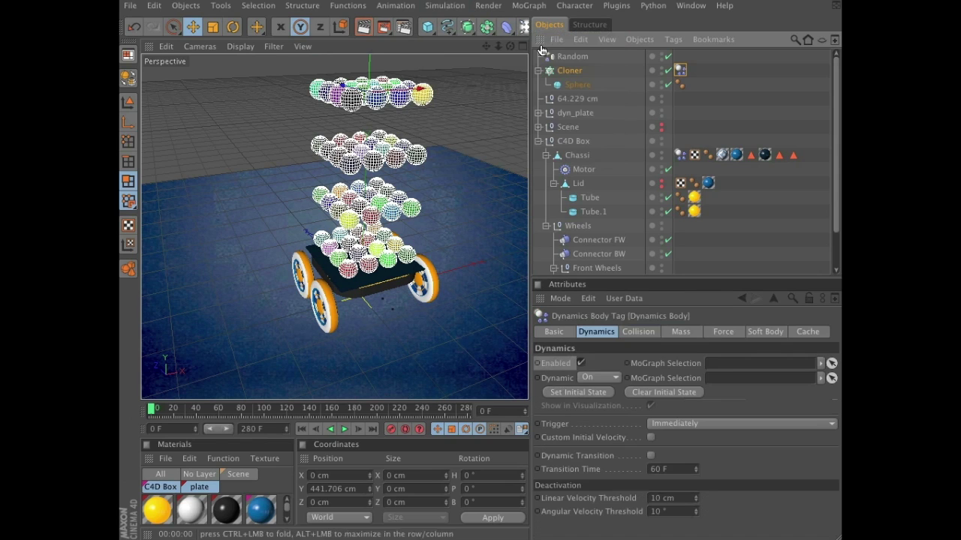
left_click(344, 431)
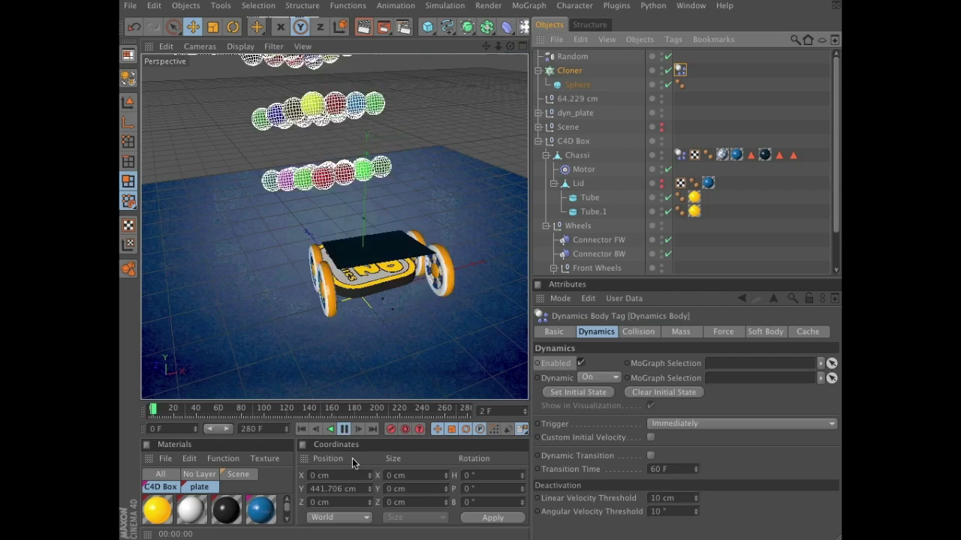
left_click(343, 430)
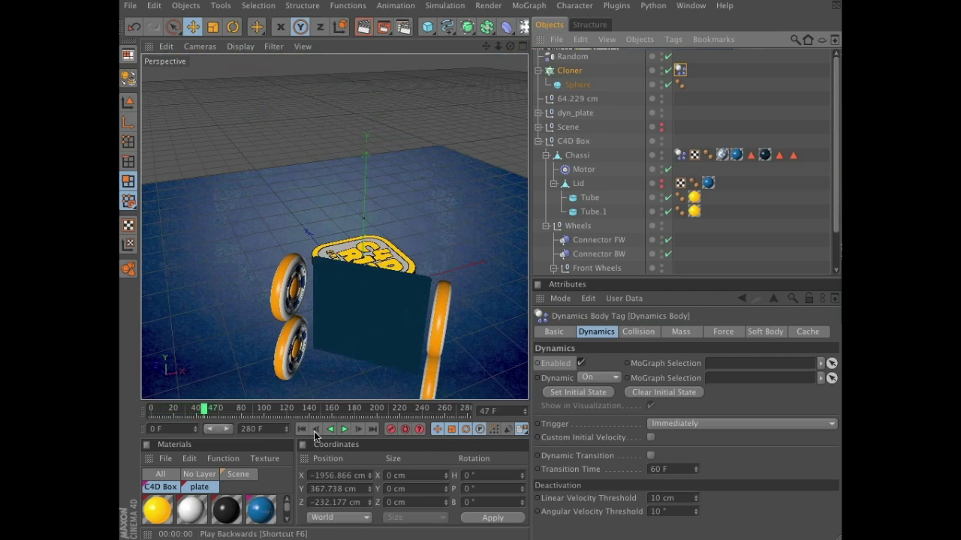
left_click(303, 429)
left_click(344, 429)
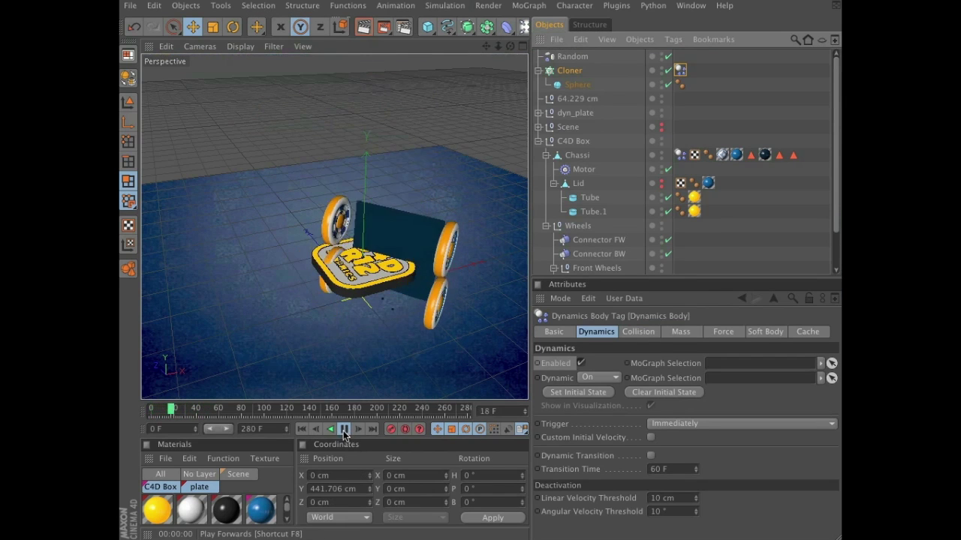
left_click(344, 429)
left_click(303, 431)
- Set the collision shape of the Chassi's Dynamics Body tag to Moving Mesh
left_click(574, 70)
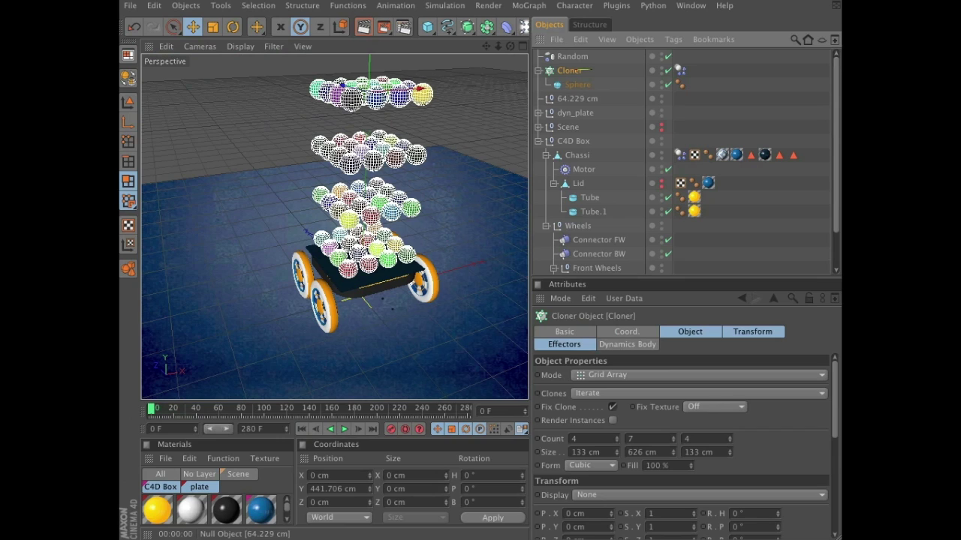
left_click(680, 70)
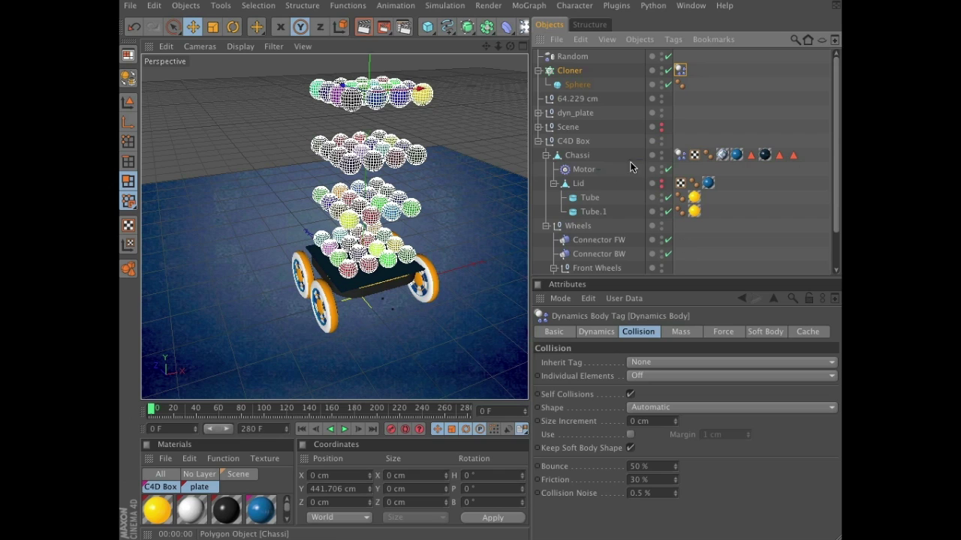
left_click(680, 155)
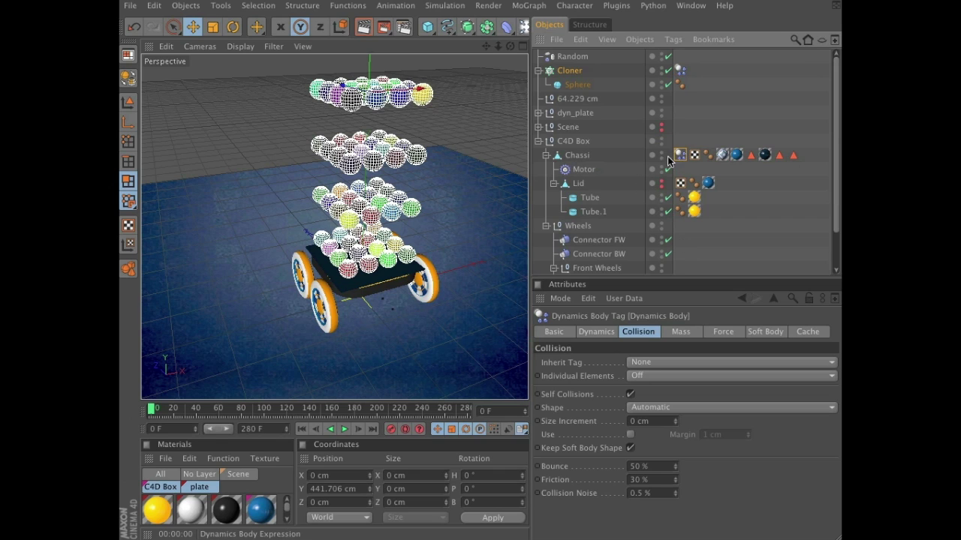
left_click(586, 155)
left_click(680, 154)
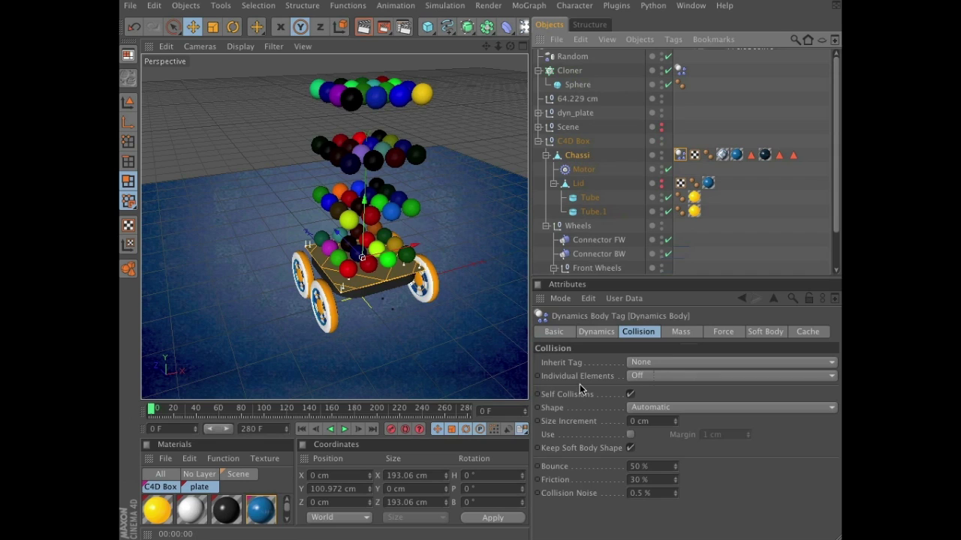
left_click(652, 354)
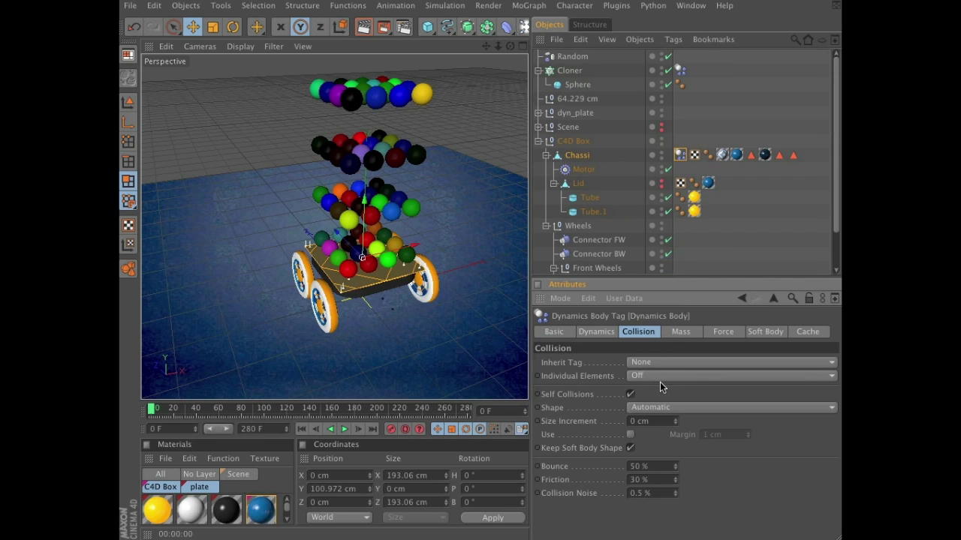
left_click(650, 409)
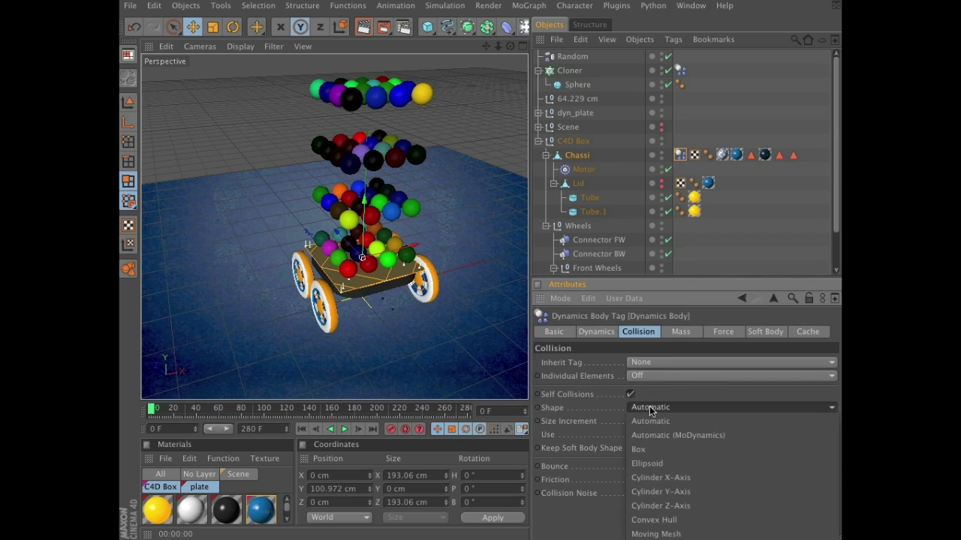
left_click(656, 534)
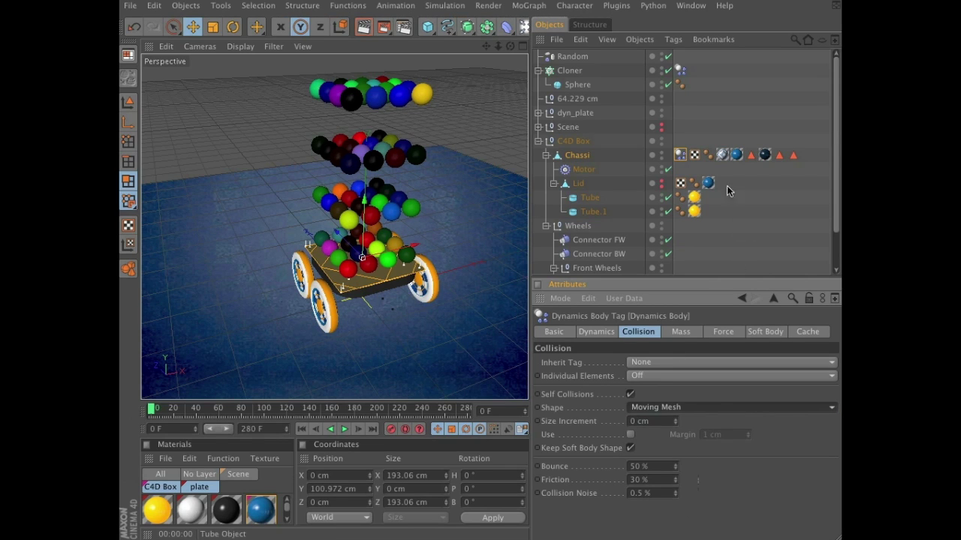
- Set Individual Elements to Top Level in the collision settings of the cloner's Dynamics Body tag
left_click(680, 71)
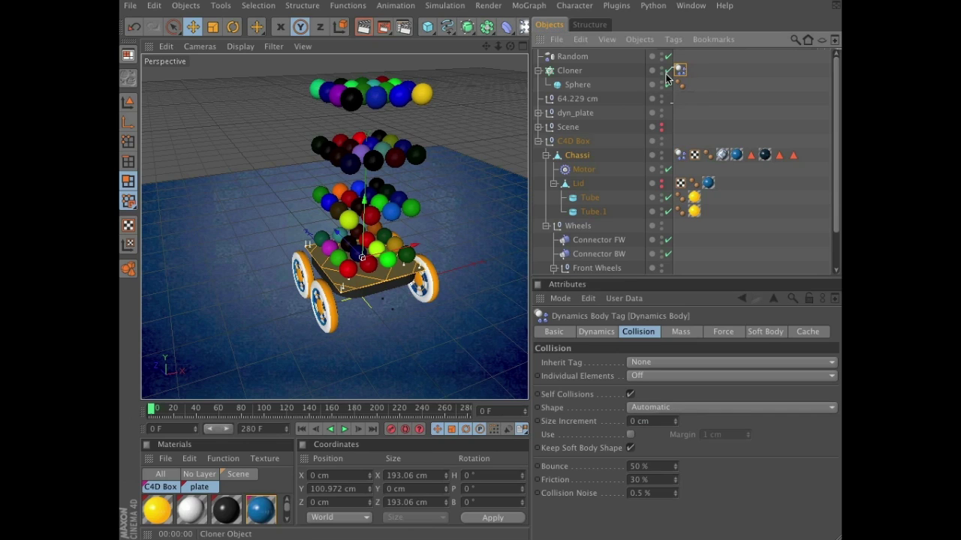
left_click(666, 376)
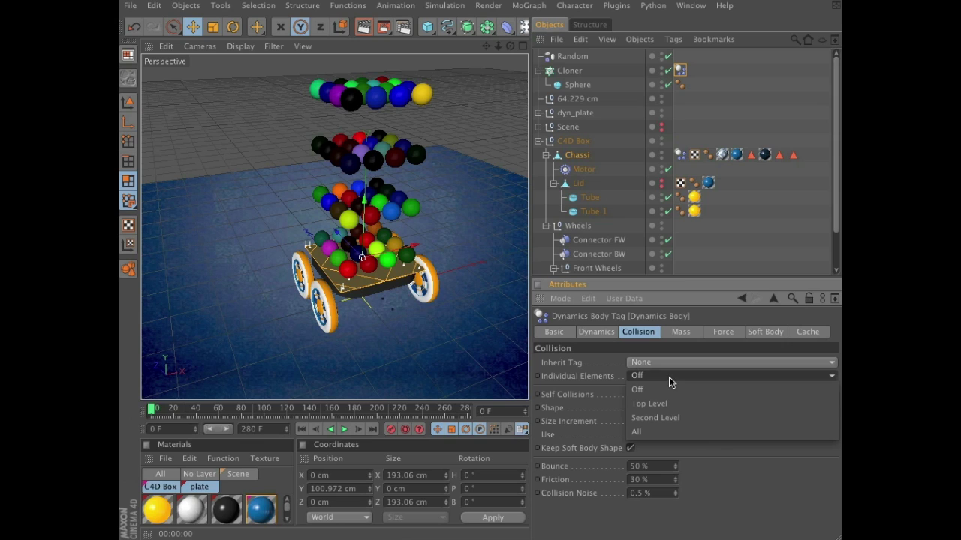
left_click(672, 404)
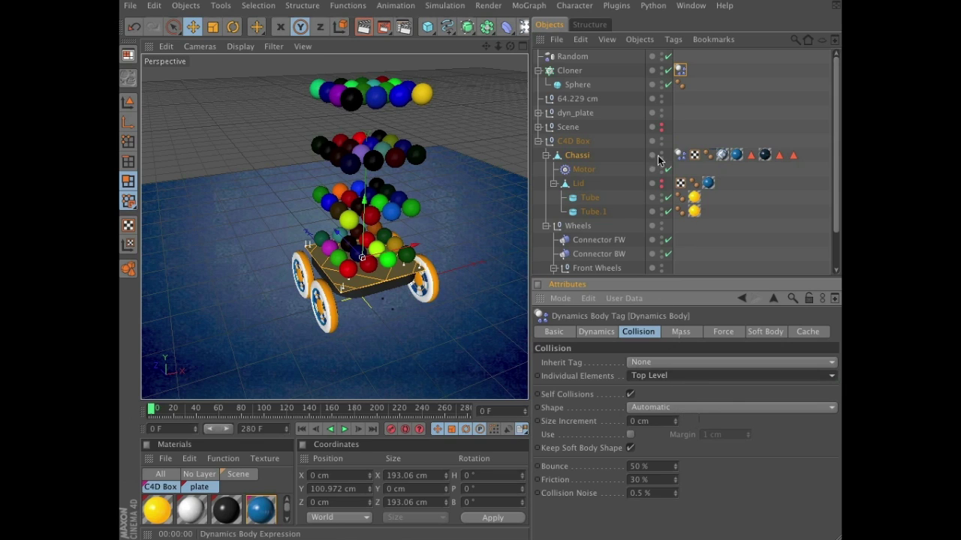
- Disable the Motor and set Dynamic to Off on the Dynamics Body tags of HyperNURBS FW and HyperNURBS BW
left_click_drag(837, 154, 828, 127)
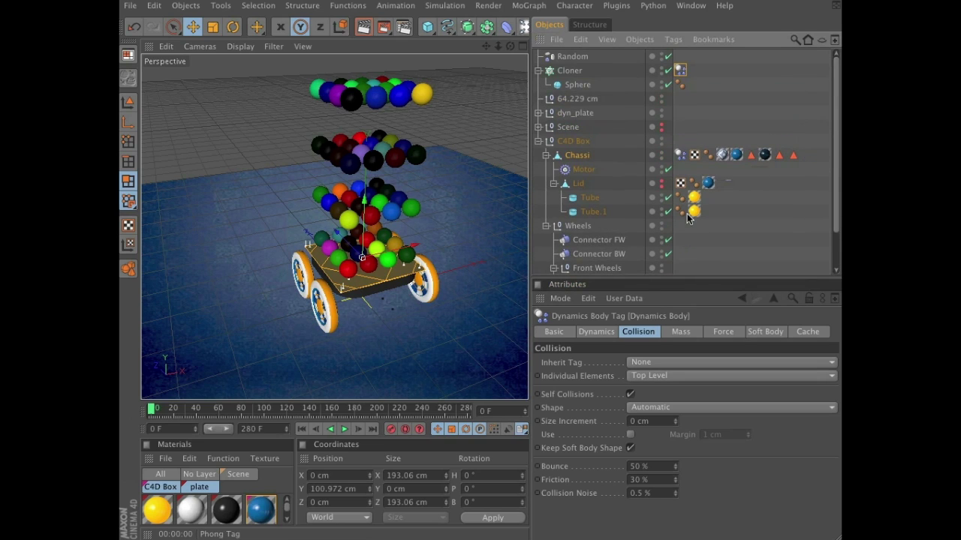
left_click(668, 169)
scroll(745, 248, "down", 3)
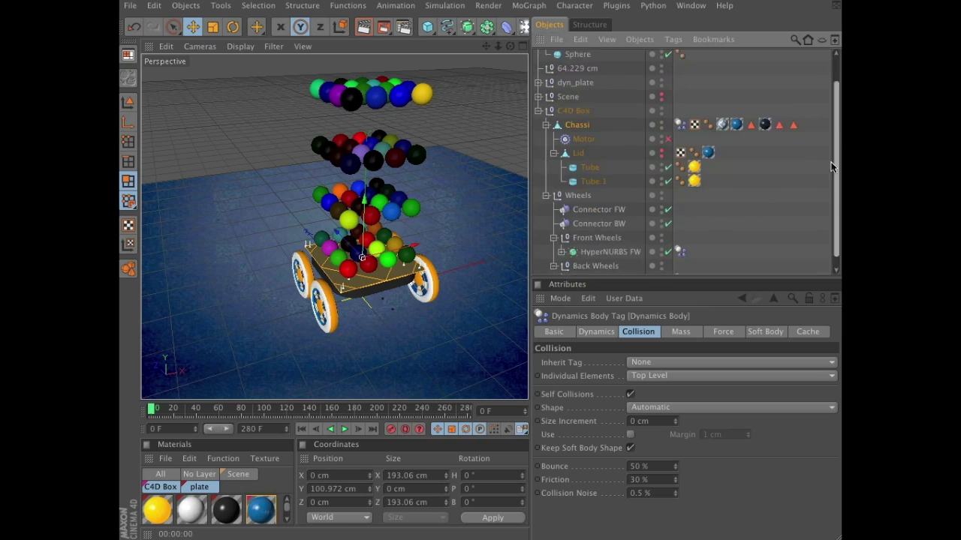
left_click(680, 239)
left_click(680, 267, "shift")
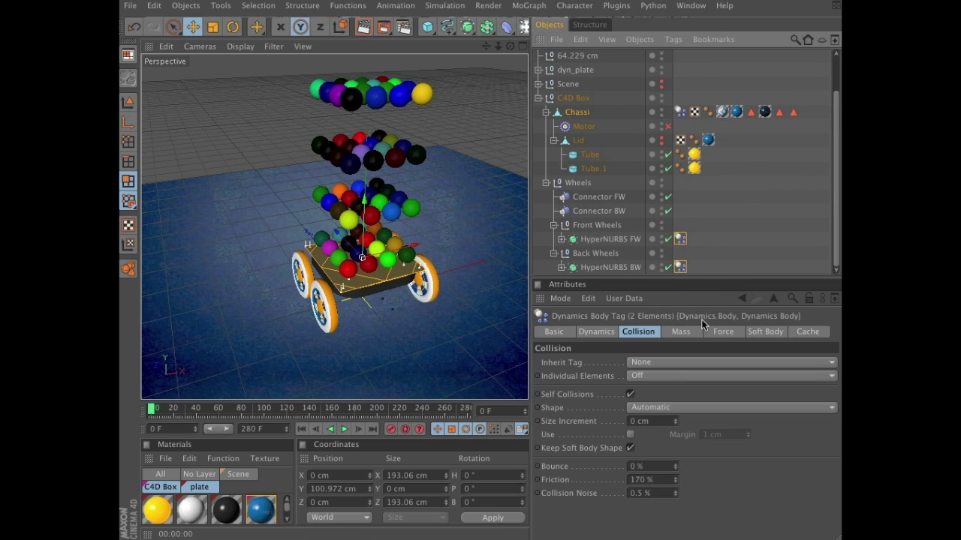
left_click(604, 333)
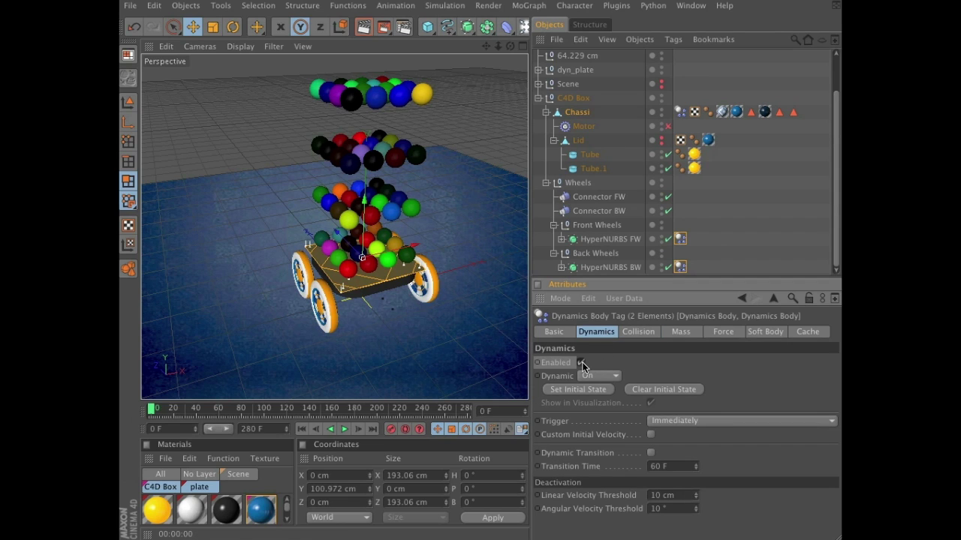
left_click(595, 375)
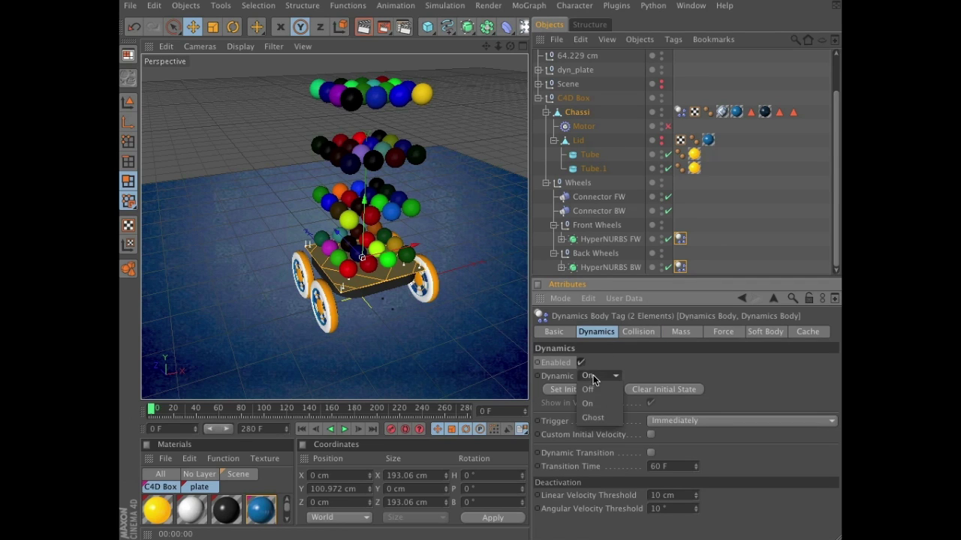
left_click(598, 388)
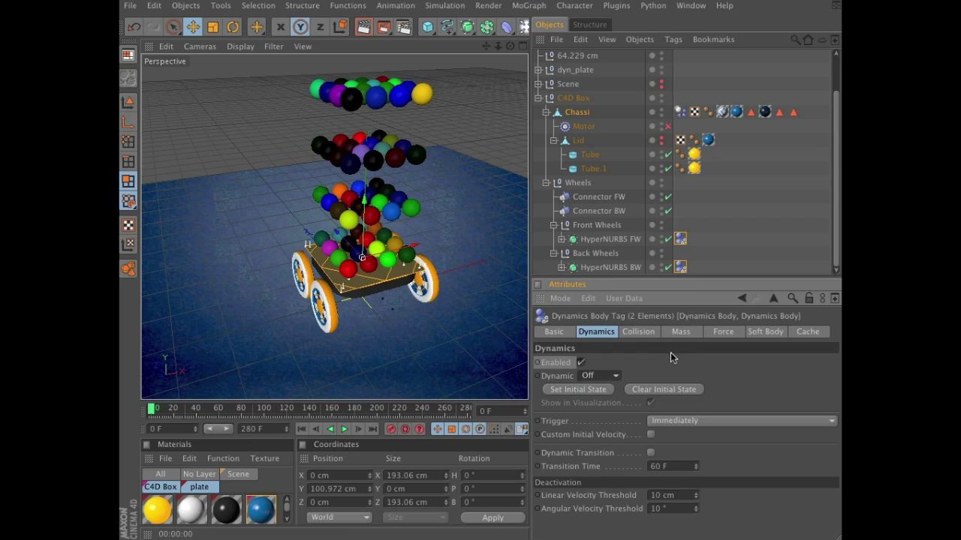
- Play the simulation to frame 115 to settle the spheres in the chassis, and set that pose as the cloner's initial dynamics state
left_click(343, 431)
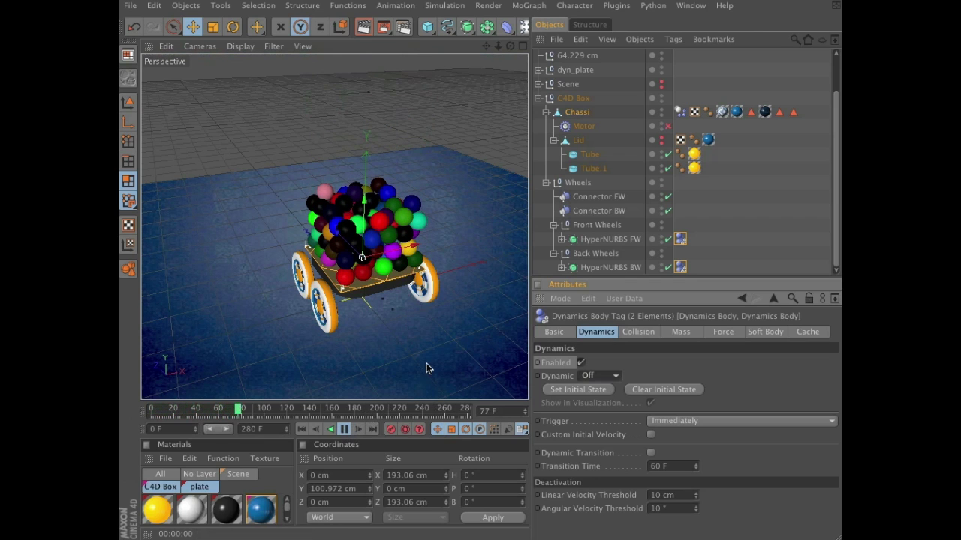
left_click(346, 431)
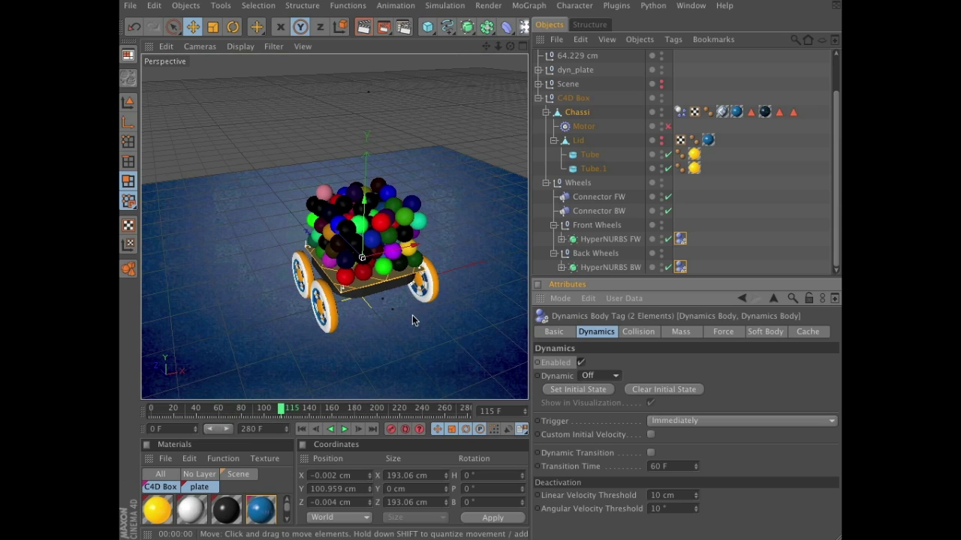
left_click(834, 118)
left_click_drag(833, 117, 829, 71)
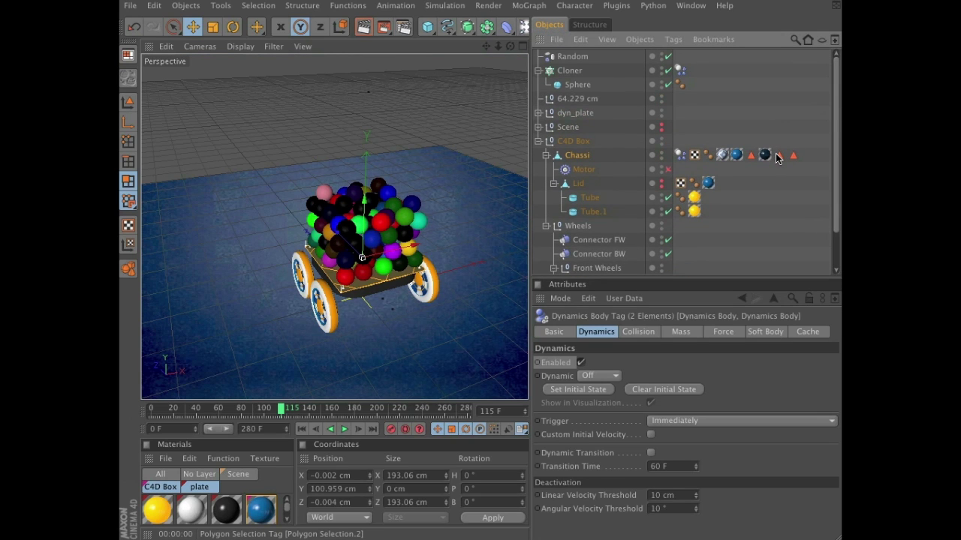
left_click(680, 69)
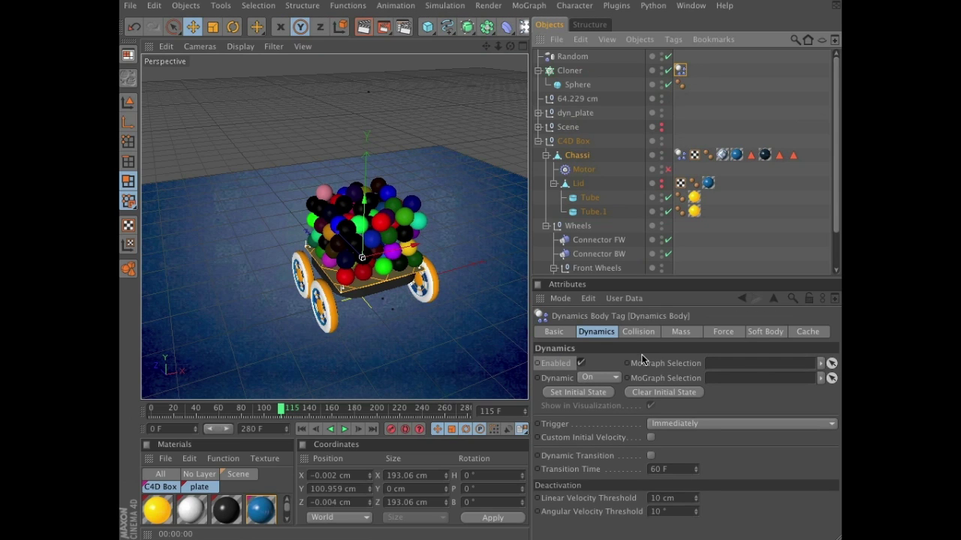
left_click(578, 393)
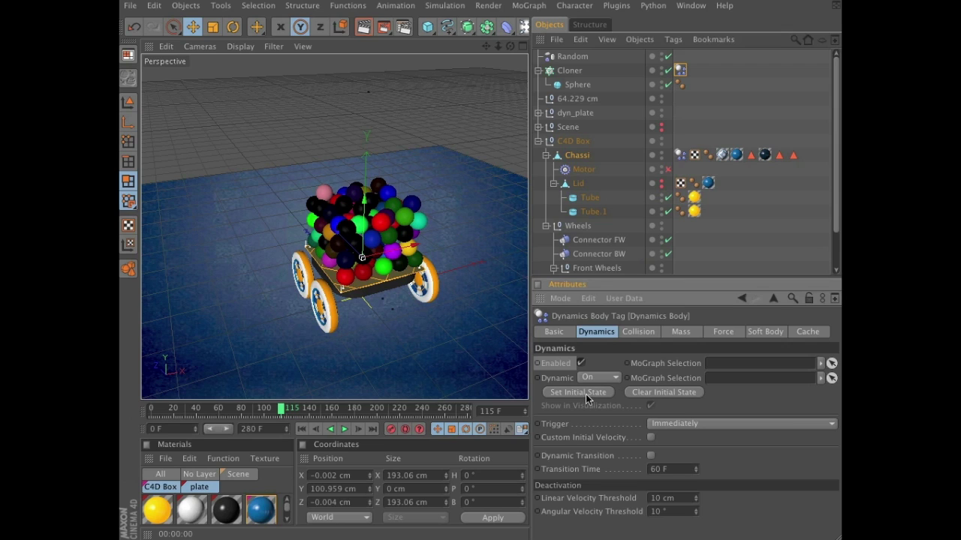
- Add a null object and name it Cargo
left_click(185, 6)
left_click(192, 27)
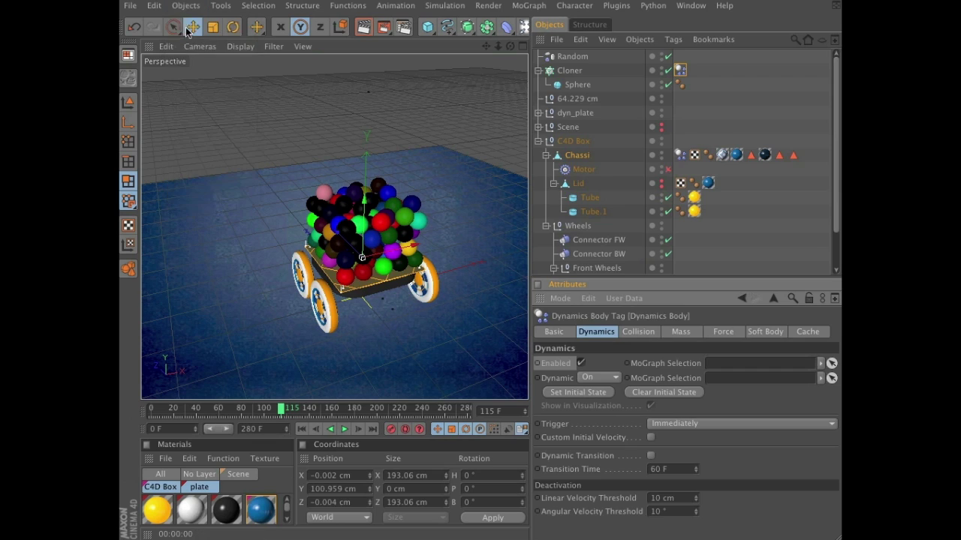
double_click(567, 57)
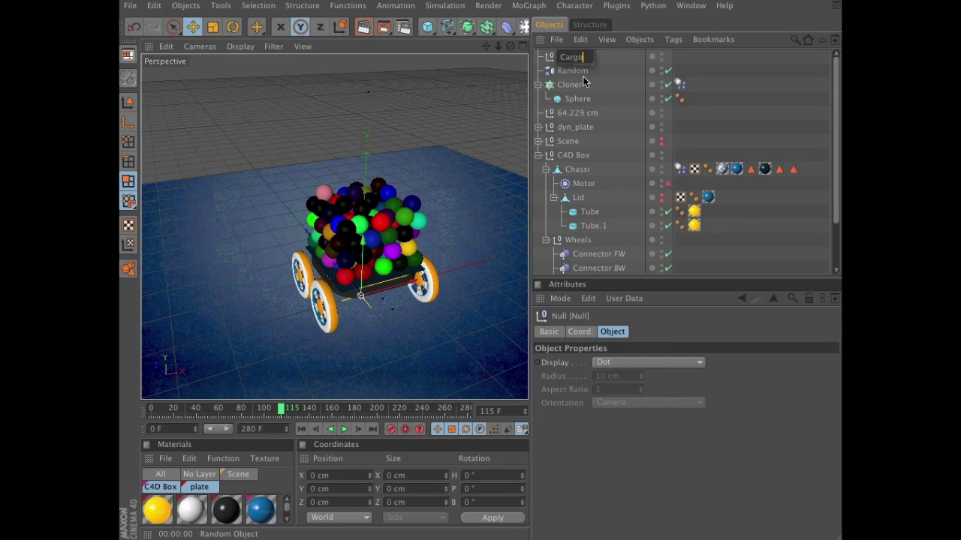
key("Return")
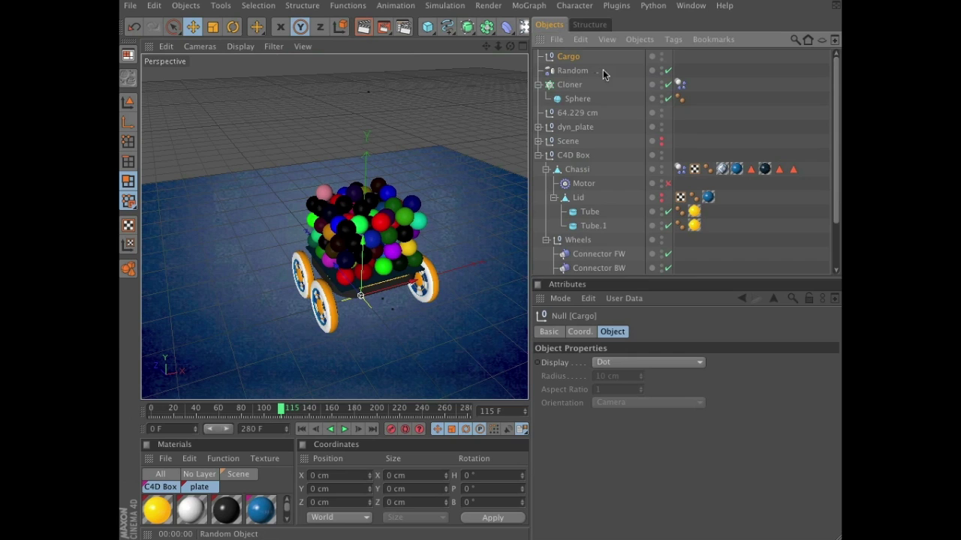
- Make the Random effector and the Cloner children of the Cargo null
left_click(569, 85)
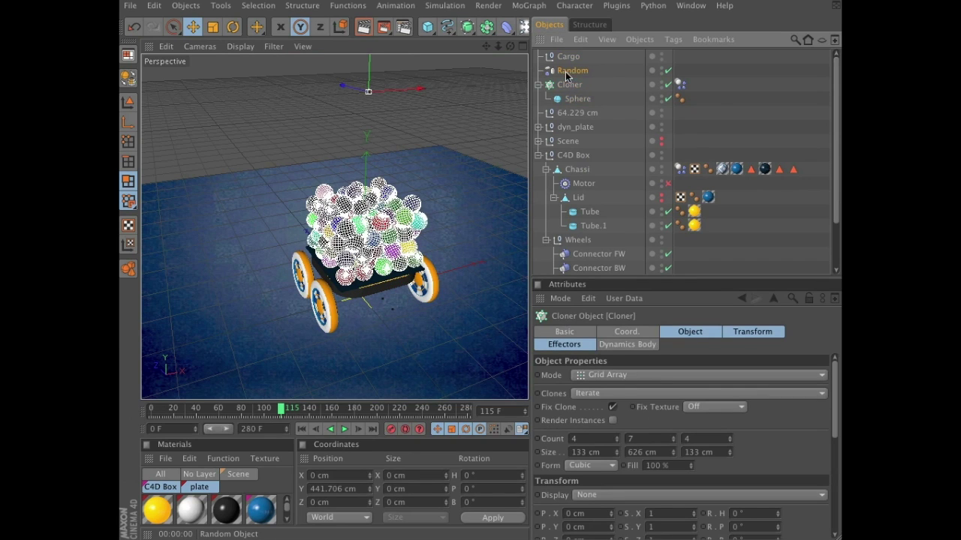
left_click(569, 84, "ctrl")
mouse_move(572, 74)
left_mouse_down()
mouse_move(586, 70)
mouse_move(570, 59)
left_mouse_up()
left_click(568, 56)
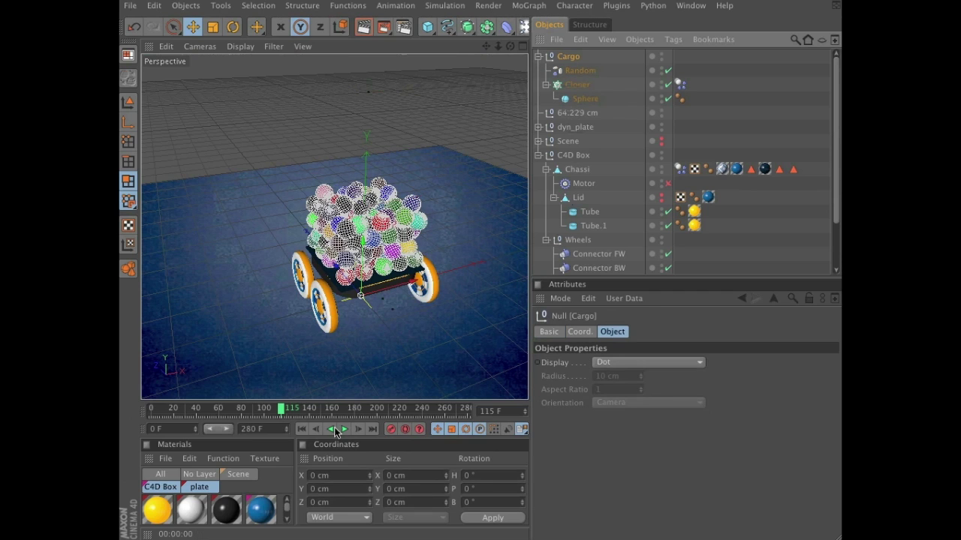
- Return to the first frame and make Cargo a child of Chassi above the Lid, collapsing the Cargo and Lid hierarchies
left_click(302, 429)
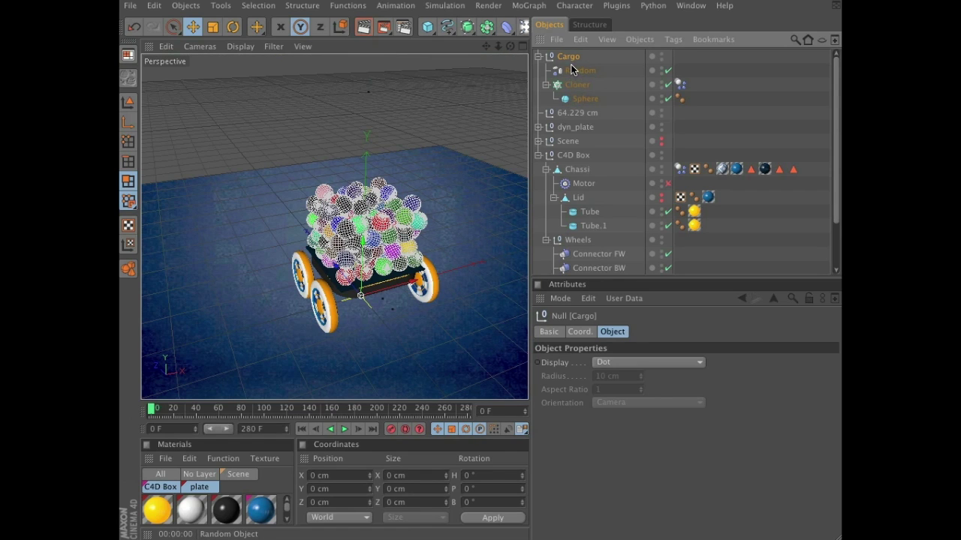
left_click_drag(562, 57, 619, 112)
left_click_drag(590, 182, 571, 199)
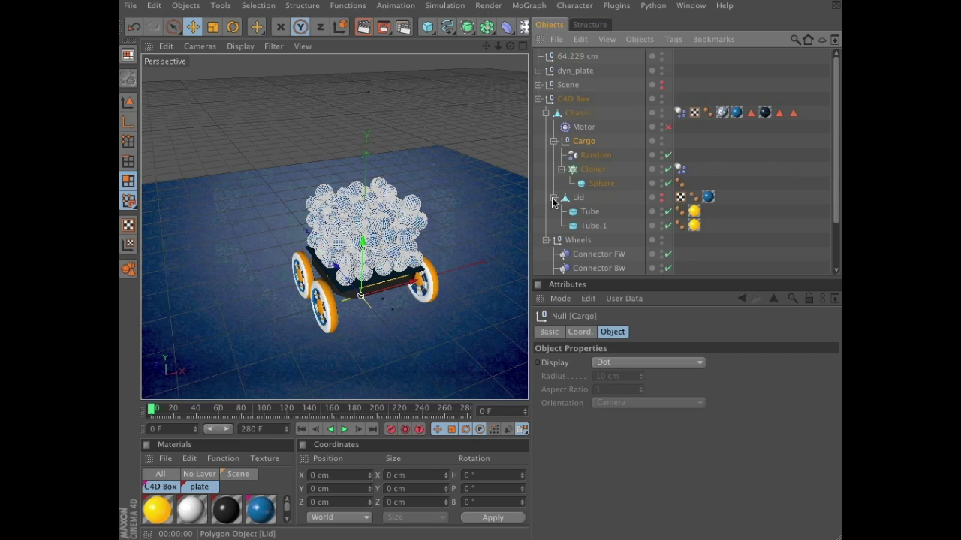
left_click(553, 199)
left_click(554, 141)
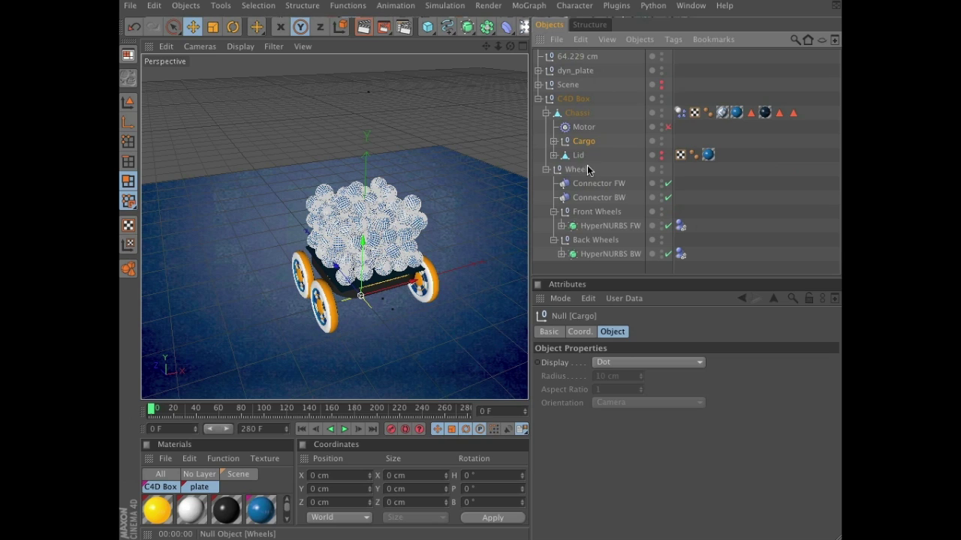
- Set the Chassi's Y position to 64.229 cm, copying the value from the name of the uppermost null
left_click(579, 115)
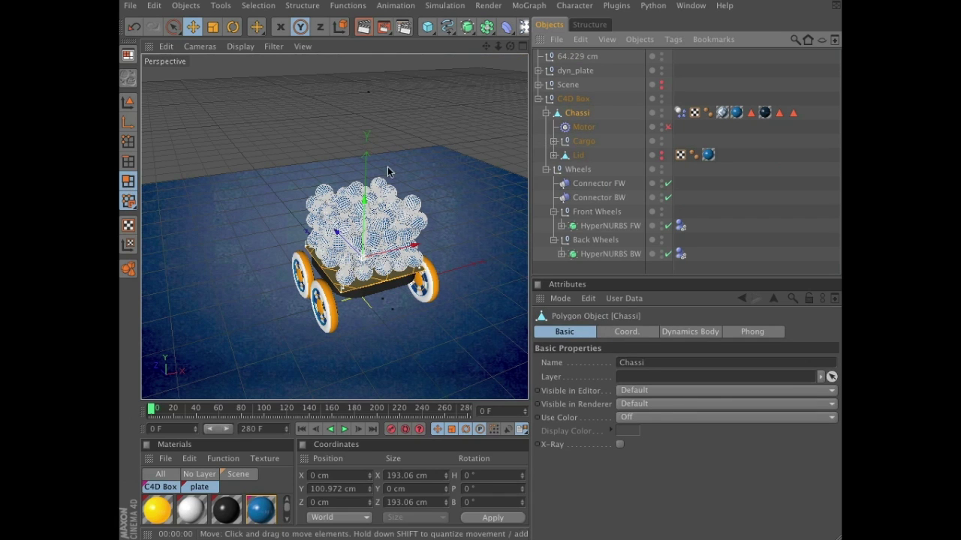
left_click(581, 57)
double_click(580, 57)
key("ctrl+c")
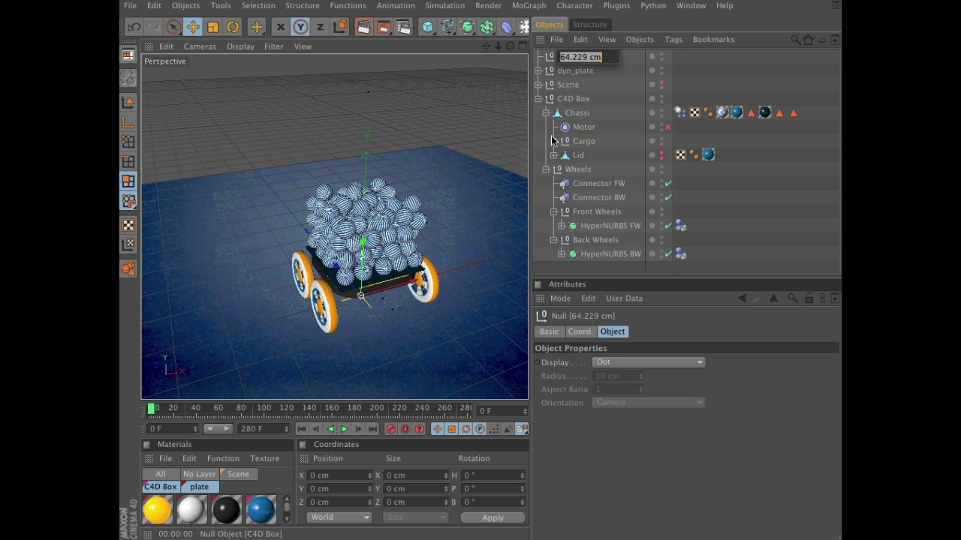
left_click(575, 114)
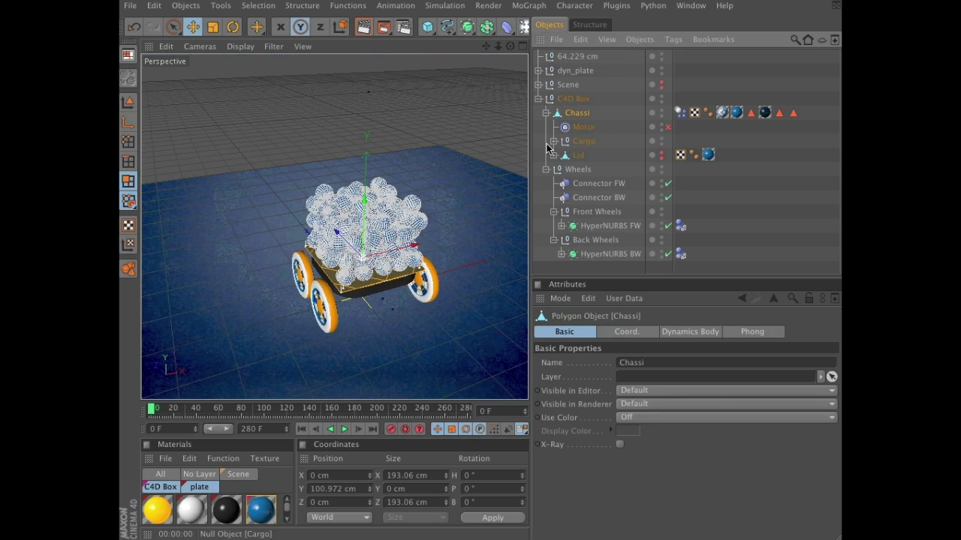
left_click_drag(359, 489, 311, 489)
key("ctrl+v")
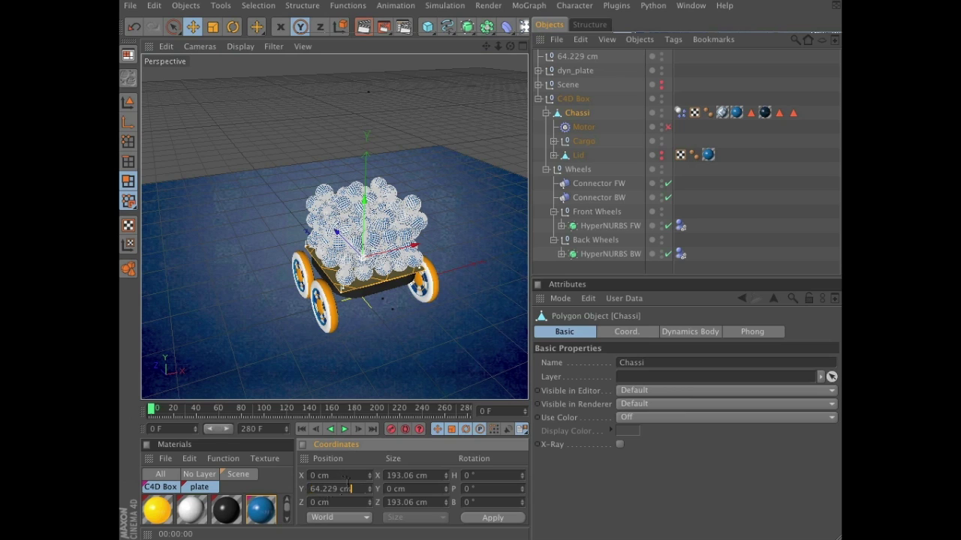
left_click(481, 521)
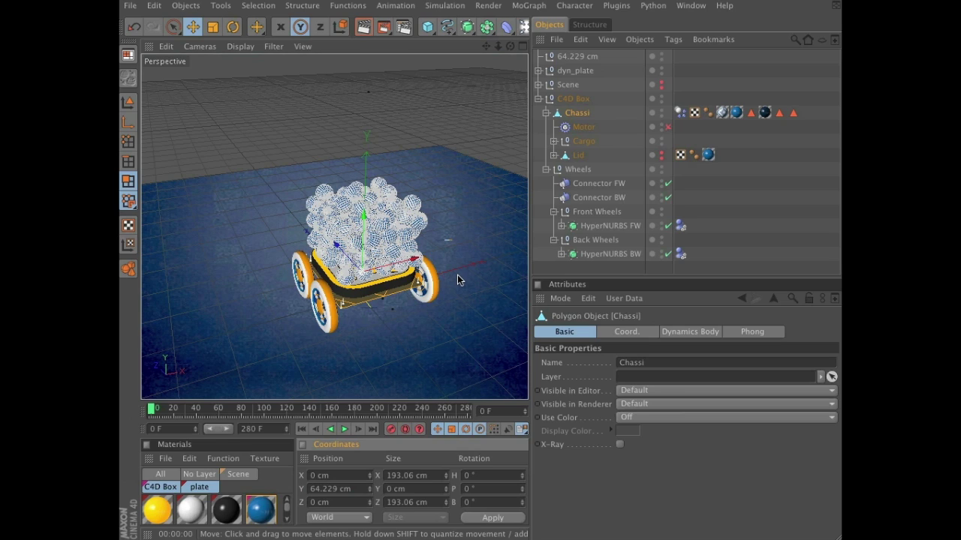
- Play the simulation while viewing the lowered chassis close up from the side, and return to the first frame
left_click_drag(457, 294, 465, 248, "alt")
scroll(465, 264, "up", 10)
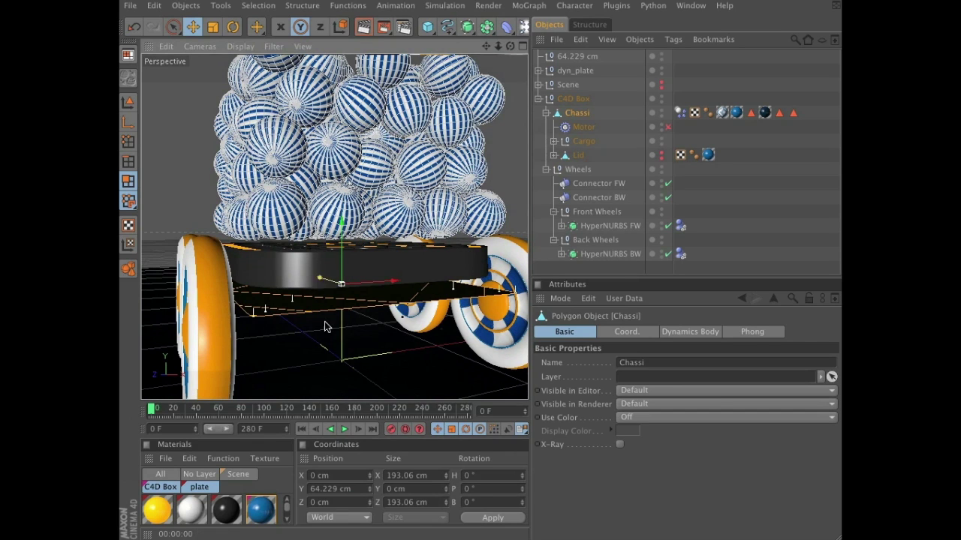
left_click(344, 430)
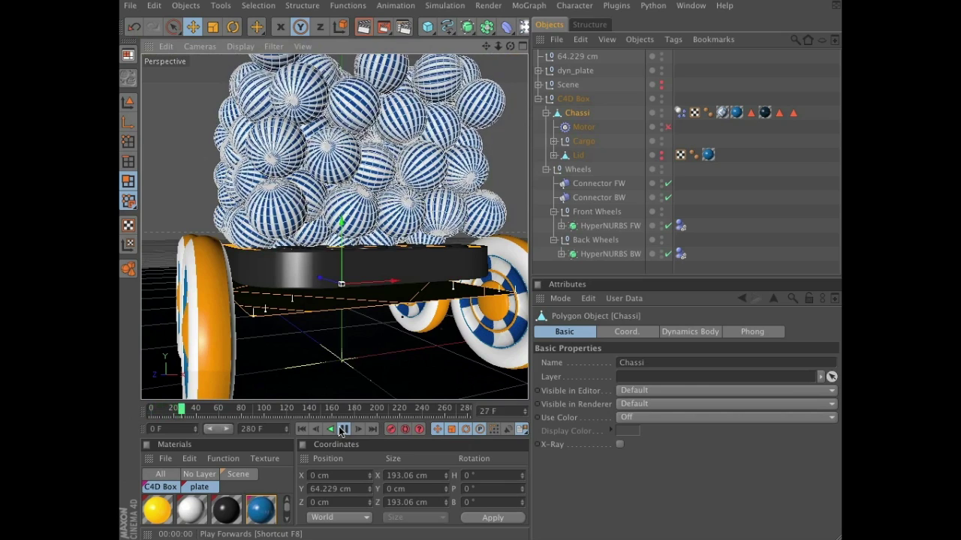
left_click(344, 429)
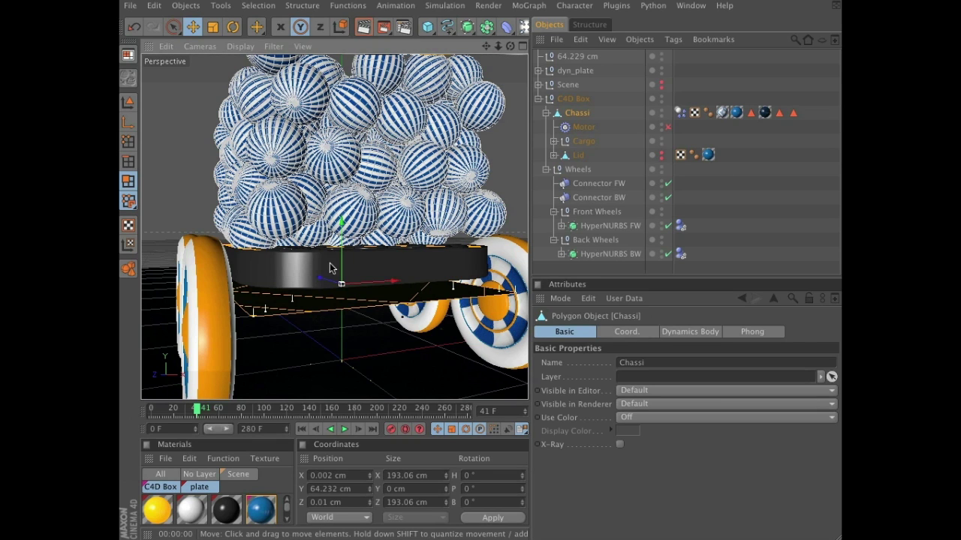
left_click(302, 430)
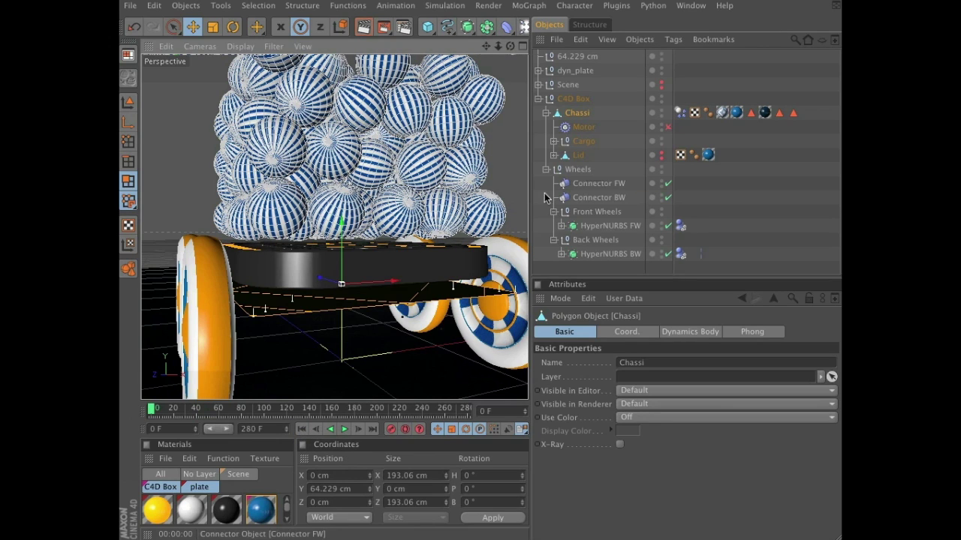
- Set Dynamic to Ghost on the cloner's Dynamics Body tag and keyframe it at frame 139
left_click(554, 141)
left_click(679, 169)
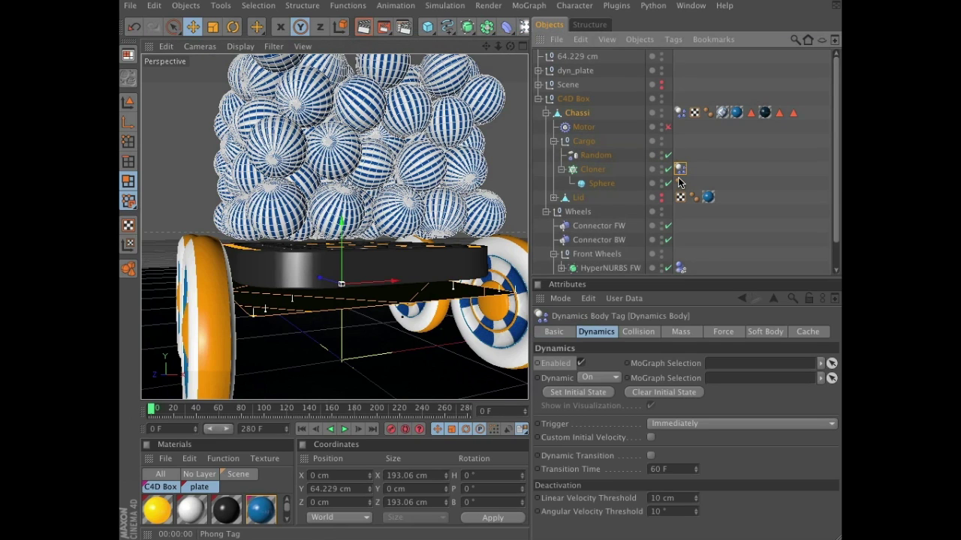
left_click(606, 379)
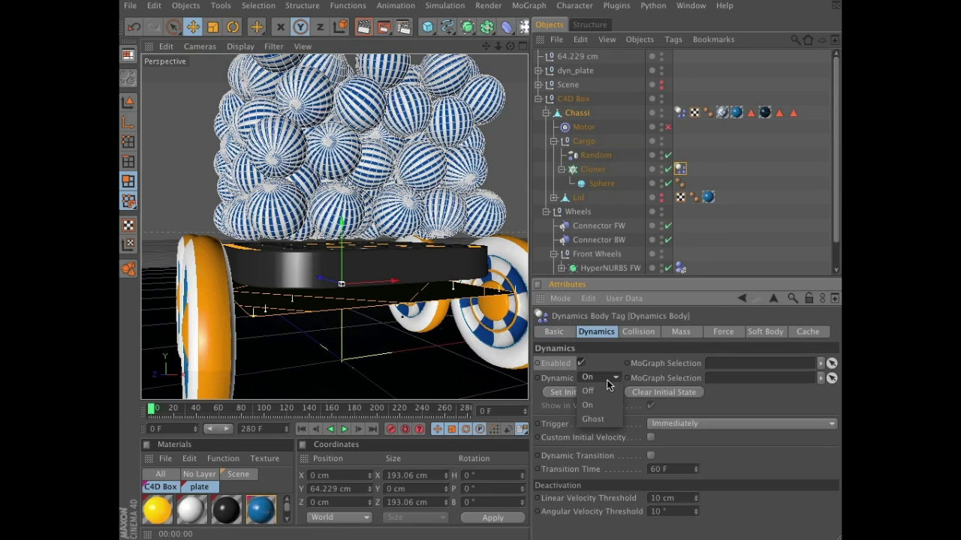
left_click(608, 421)
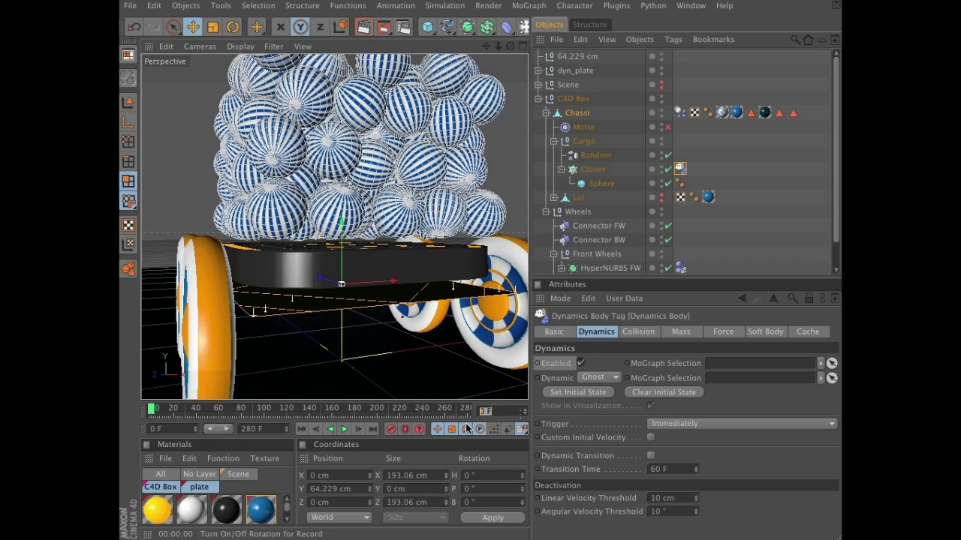
type("139")
key("Return")
left_click(538, 379, "ctrl")
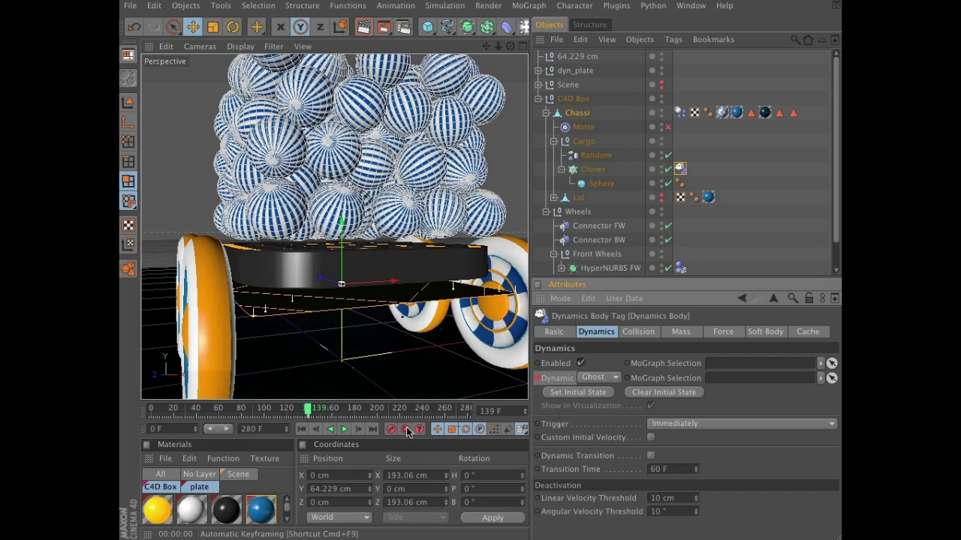
- Keyframe the cloner's Dynamic setting to On at frame 140
left_click(358, 429)
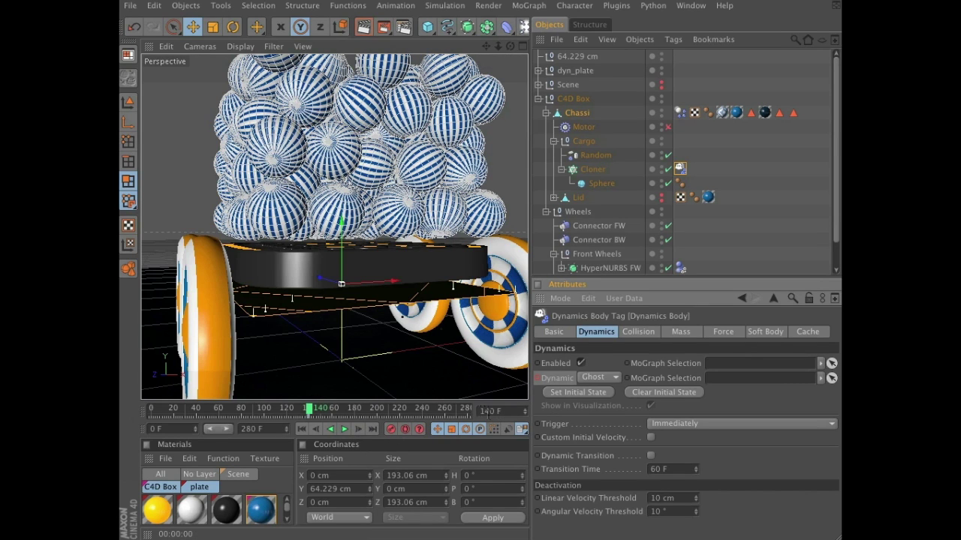
left_click(596, 378)
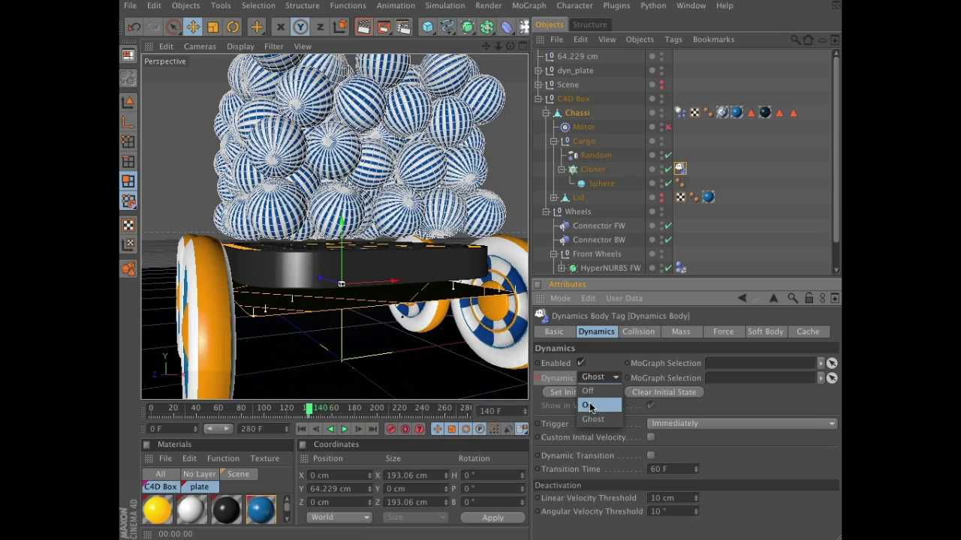
left_click(591, 406)
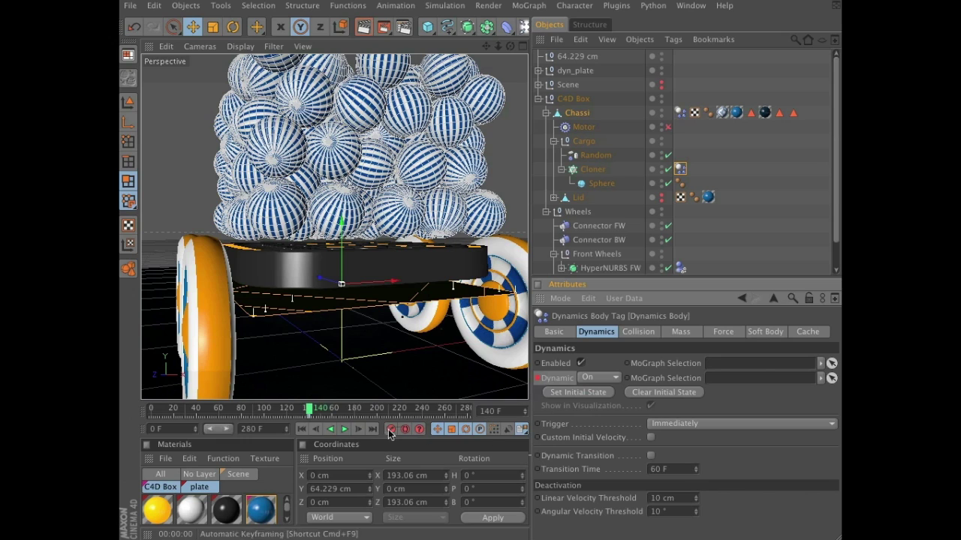
- Play the animation briefly from the first frame to check the keyframed cloner dynamics, and return to the start
left_click(302, 429)
left_click(344, 429)
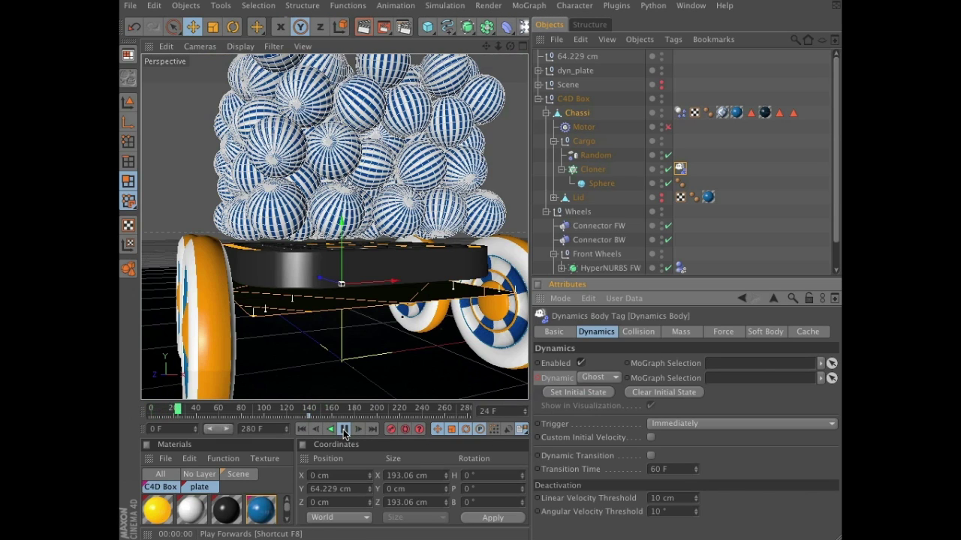
left_click(344, 430)
left_click(301, 429)
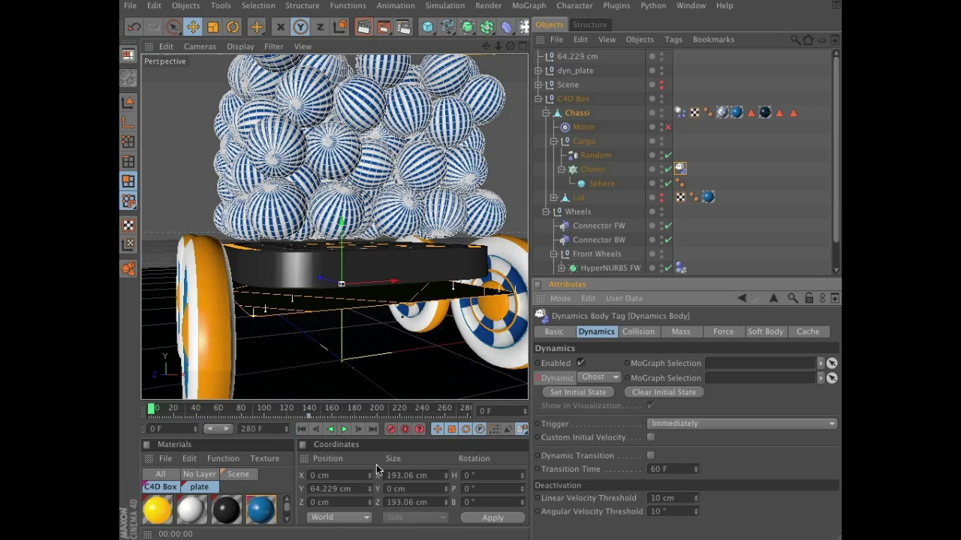